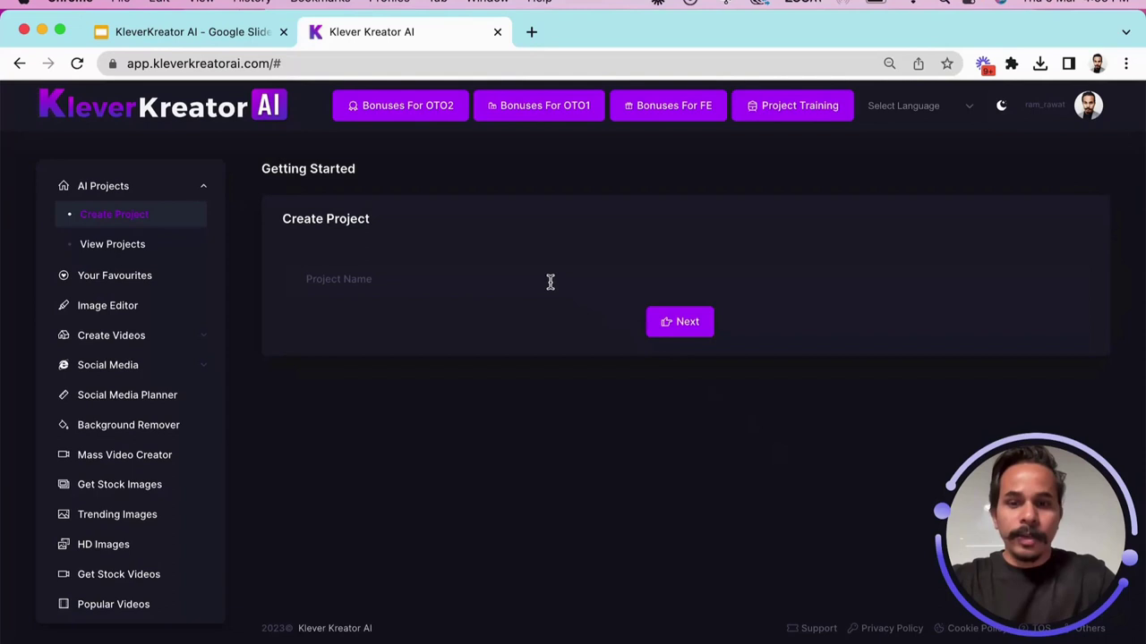
- Create a project named "Demo Project" and generate an AI image in it from the keyword "space robot"
type("Demo Project")
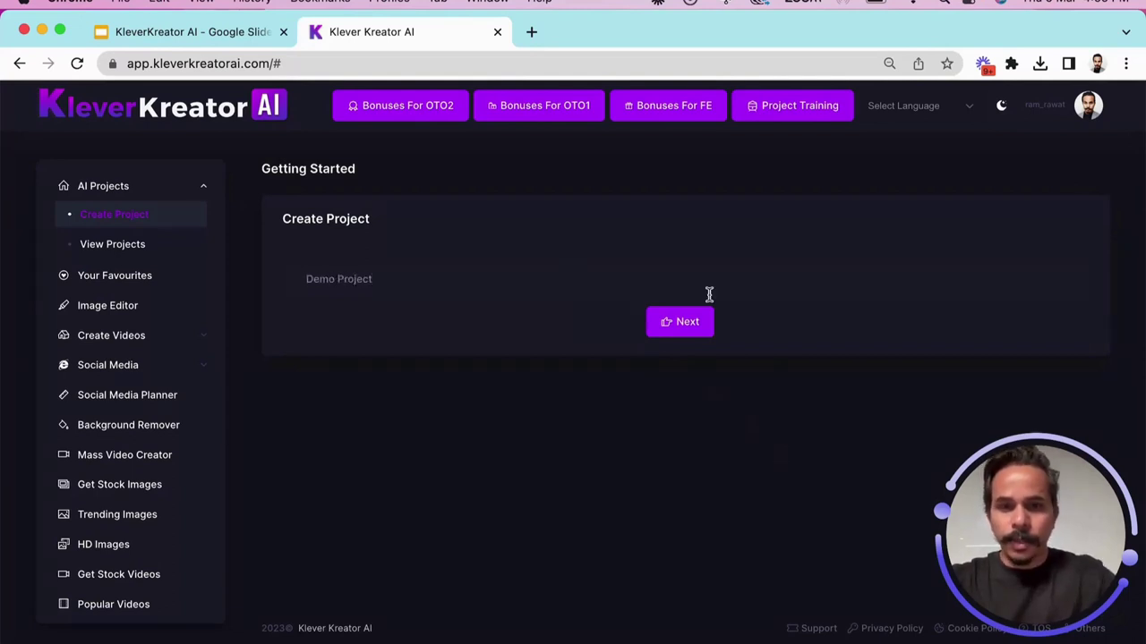
left_click(679, 324)
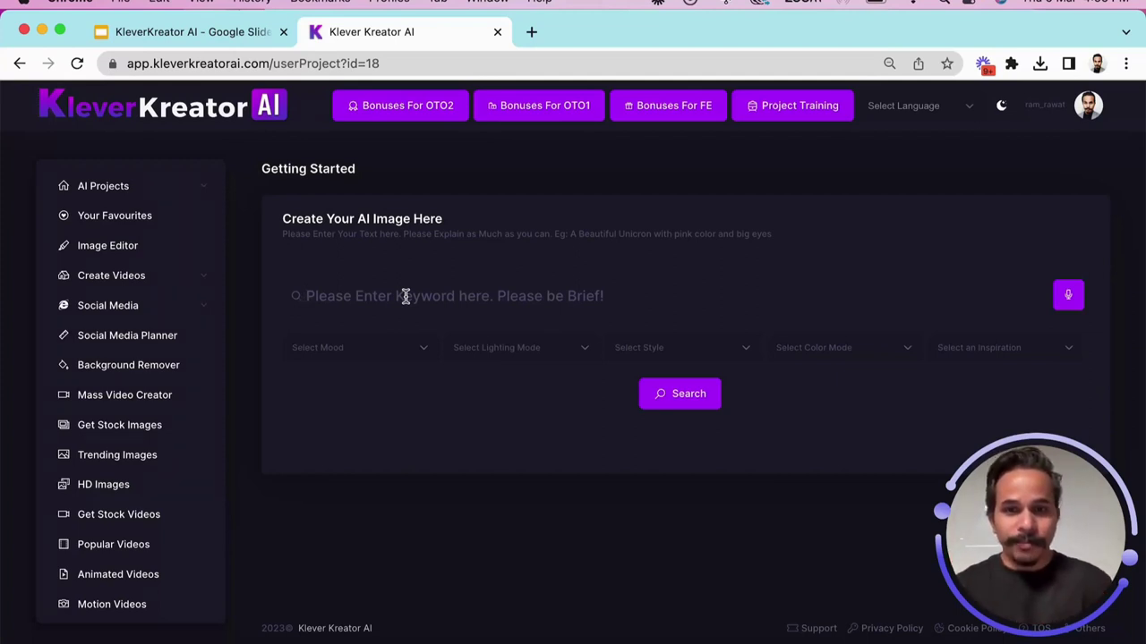
type("s")
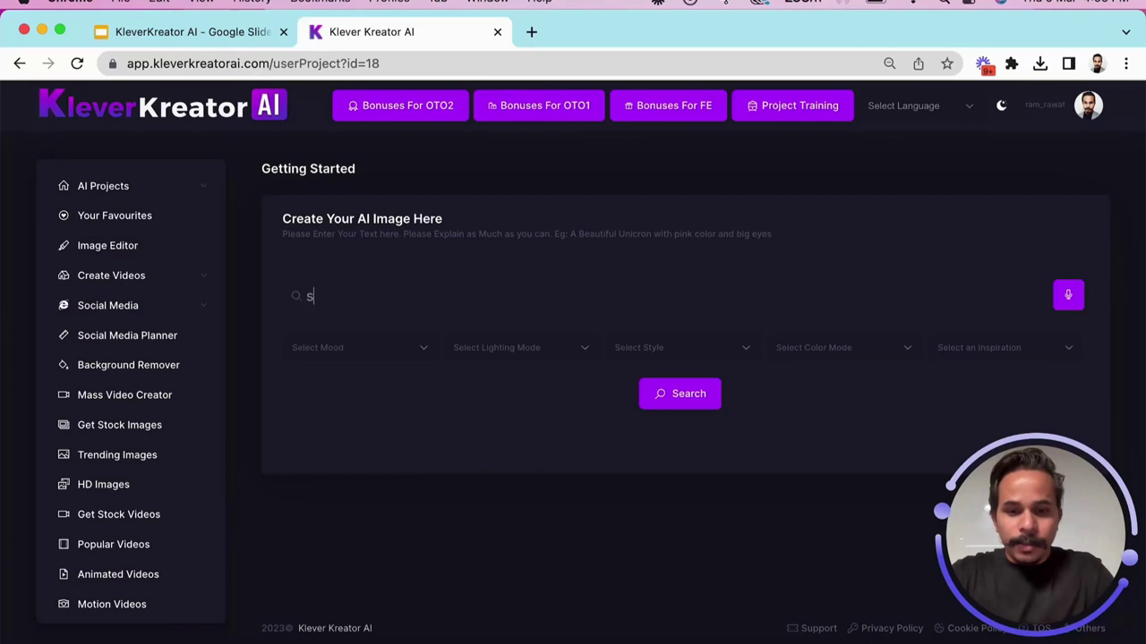
type("pace robot")
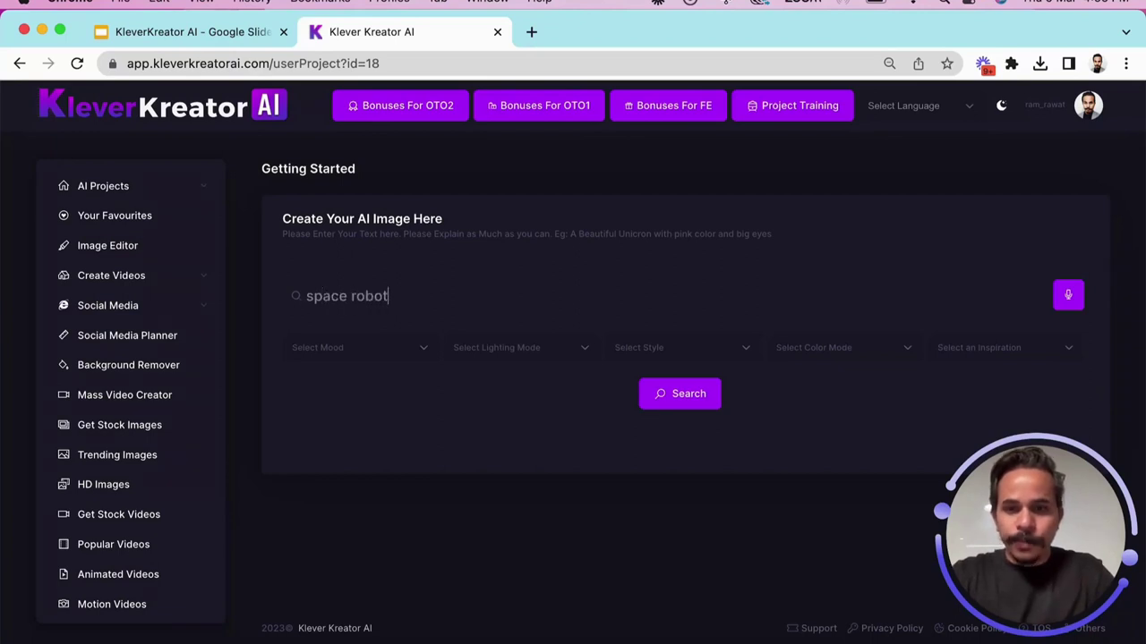
left_click(667, 388)
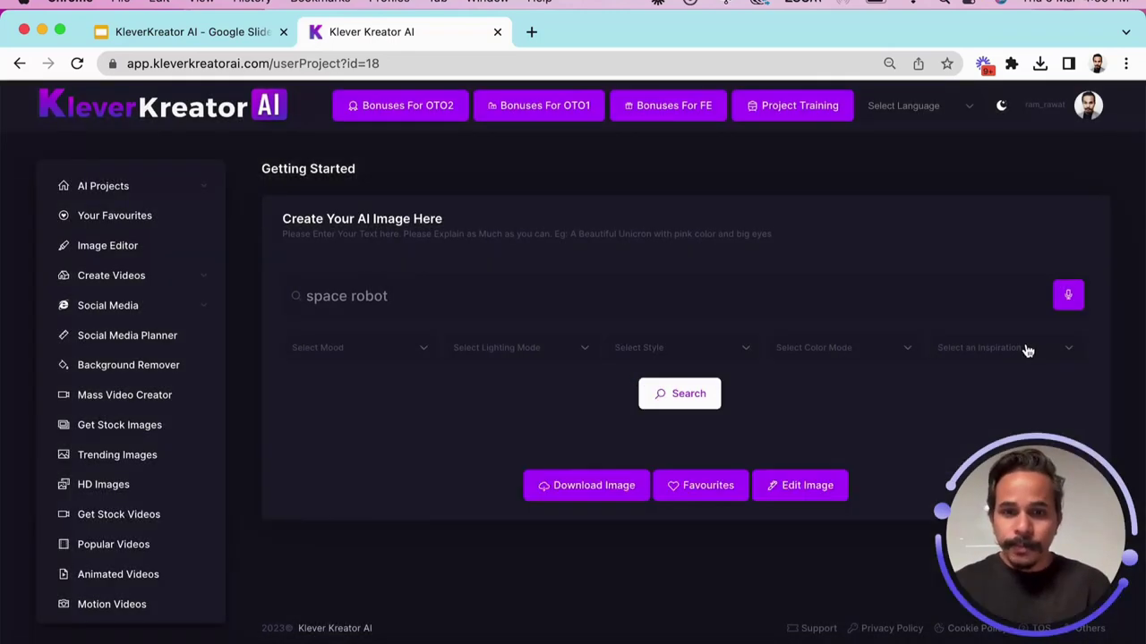
scroll(1027, 351, "down", 3)
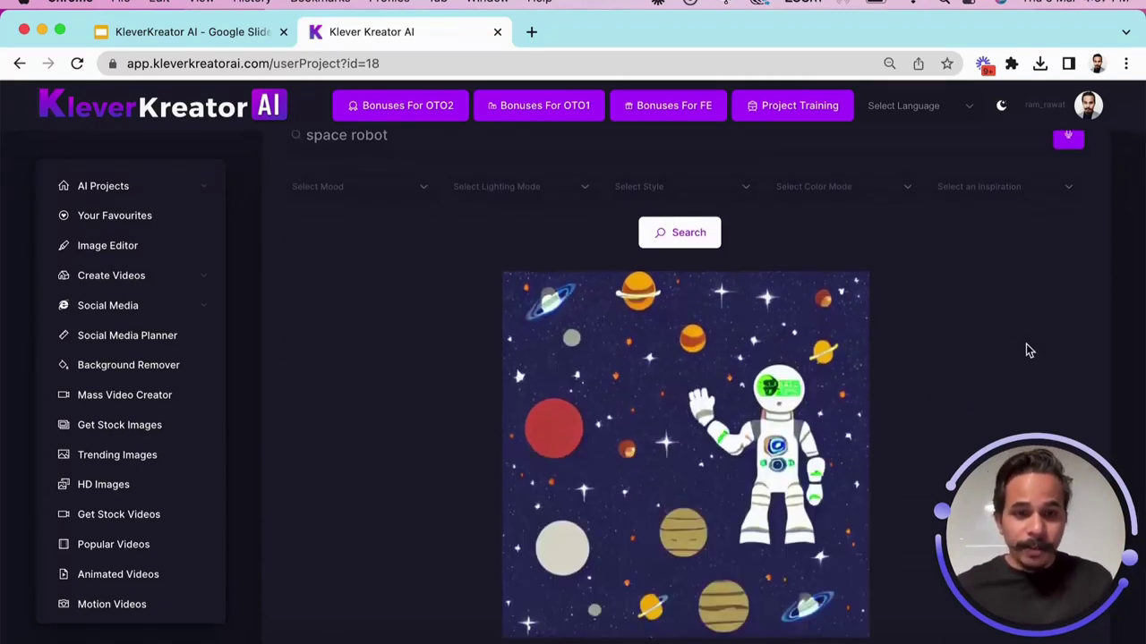
scroll(1028, 351, "down", 1)
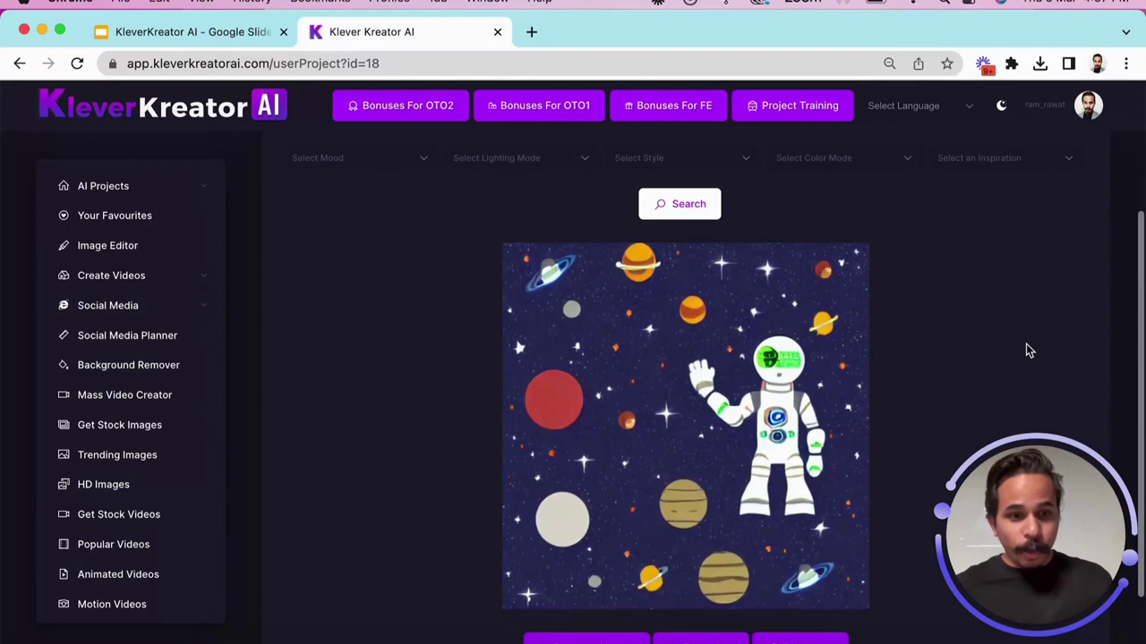
- Set the mood for the space robot image to Angry
scroll(1028, 350, "up", 4)
left_click(409, 355)
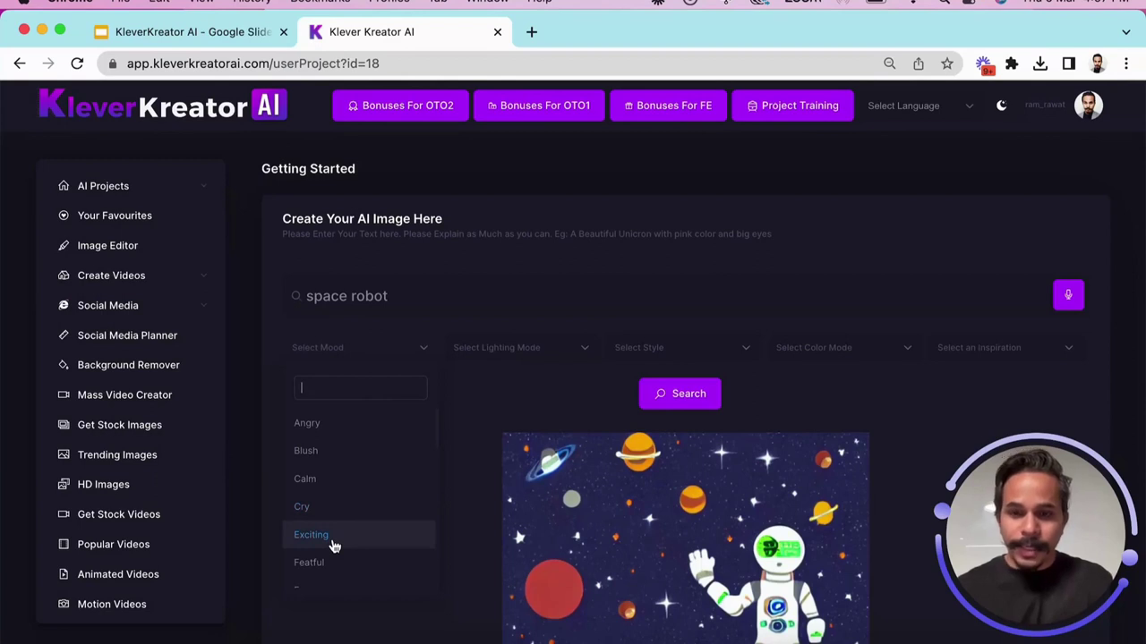
scroll(333, 546, "down", 3)
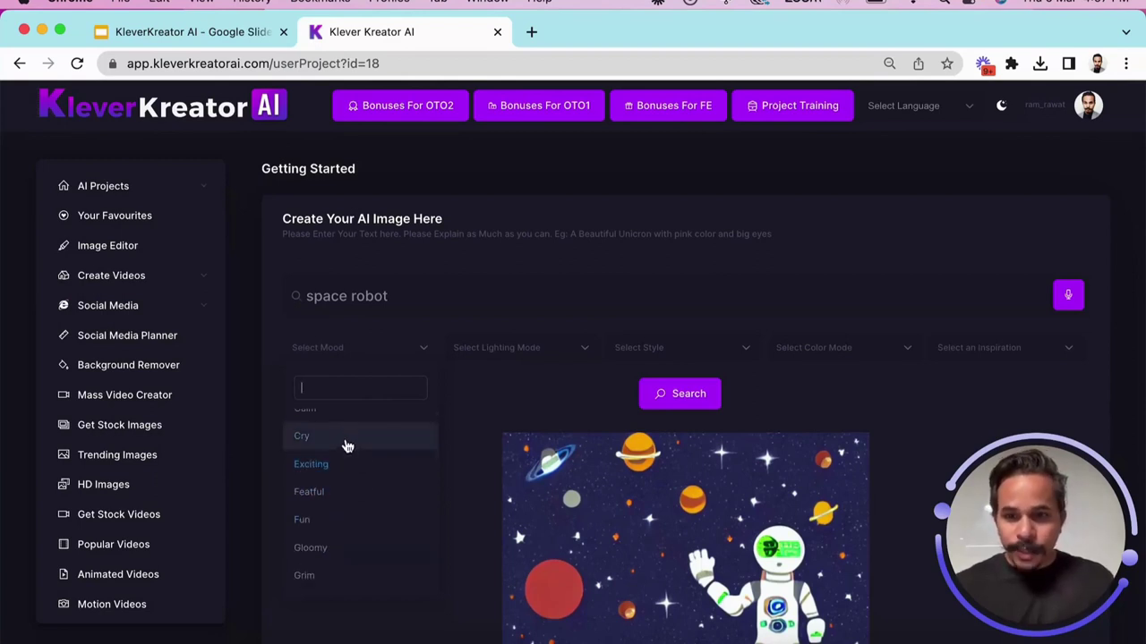
scroll(347, 446, "up", 2)
left_click(345, 433)
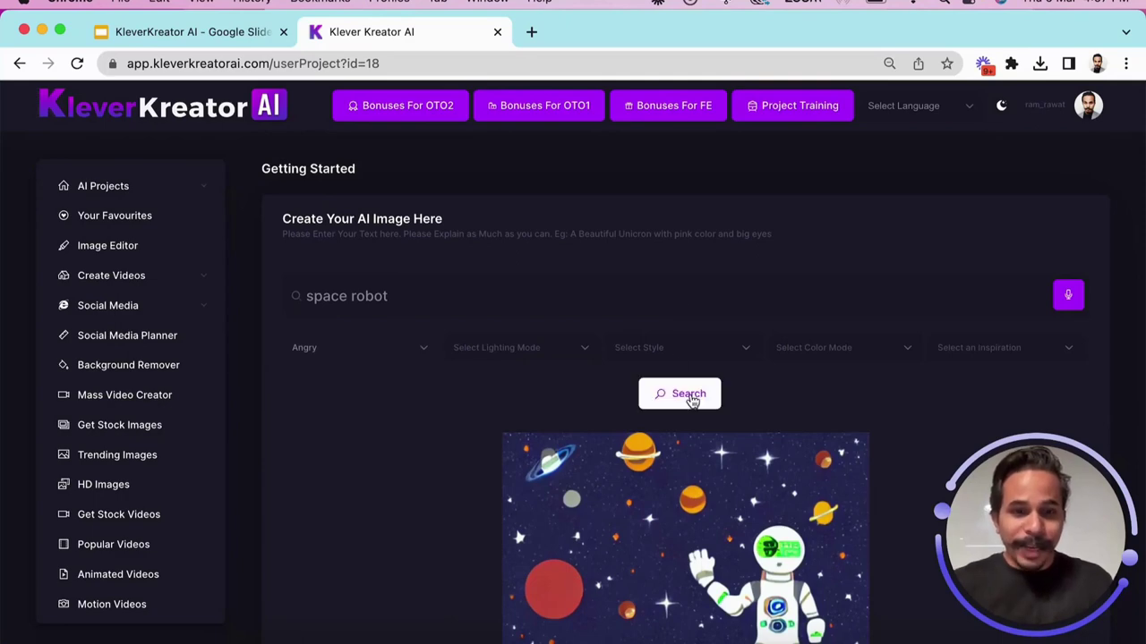
- Add the generated image of the waving space robot among planets to the favourites
scroll(690, 402, "down", 5)
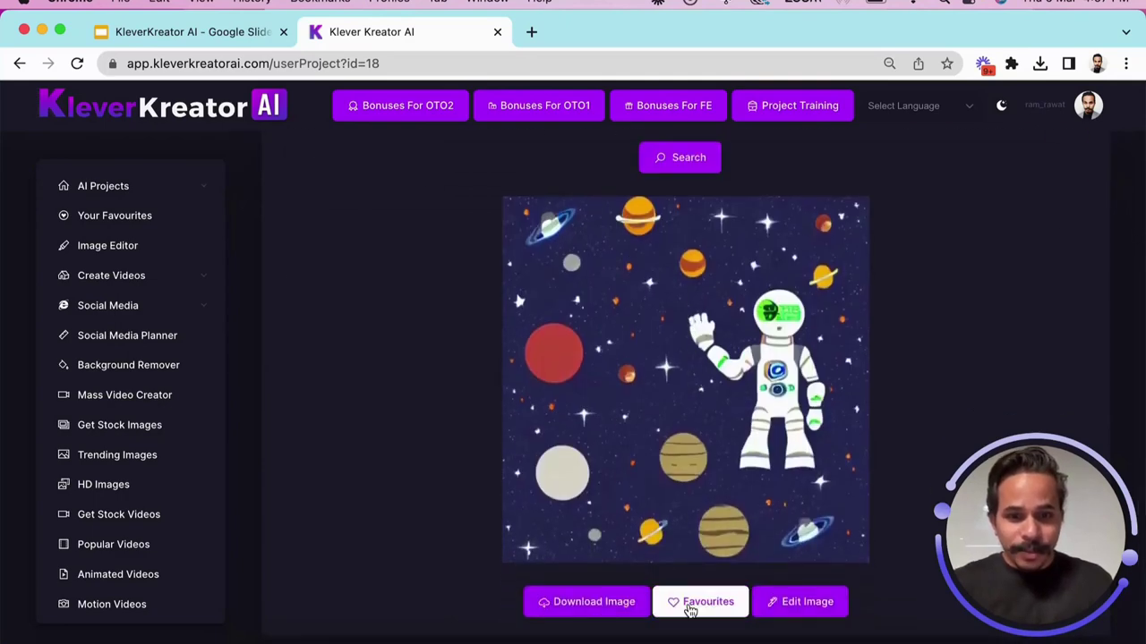
left_click(691, 607)
scroll(691, 609, "up", 3)
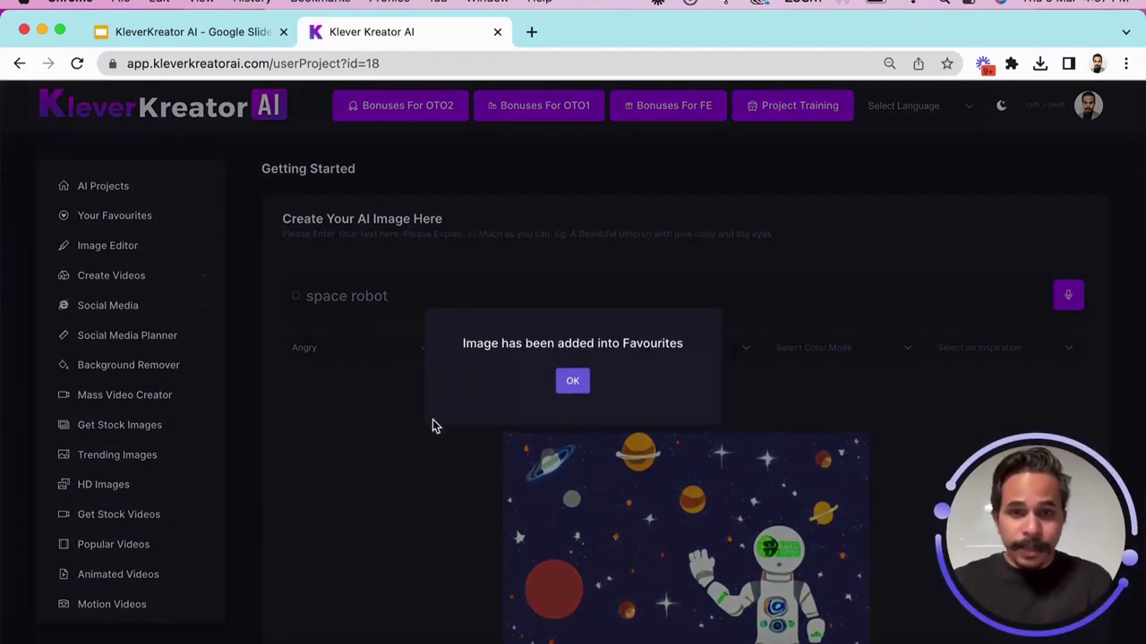
left_click(572, 381)
- Set the image style to Digital and generate the space robot image again
scroll(355, 358, "down", 3)
scroll(608, 510, "up", 3)
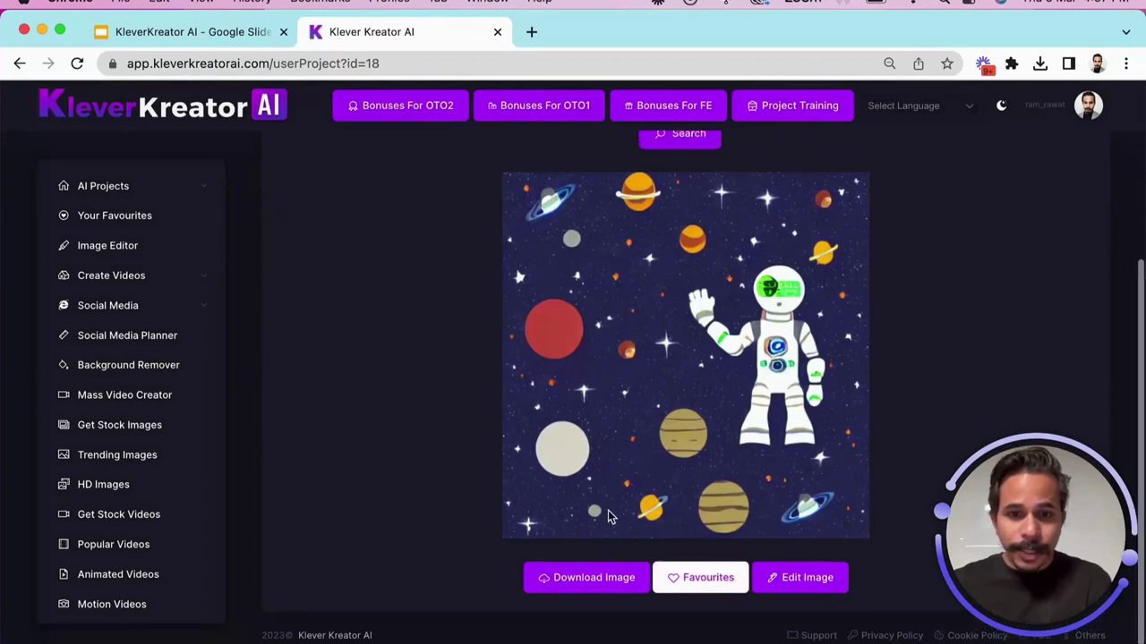
left_click(686, 392)
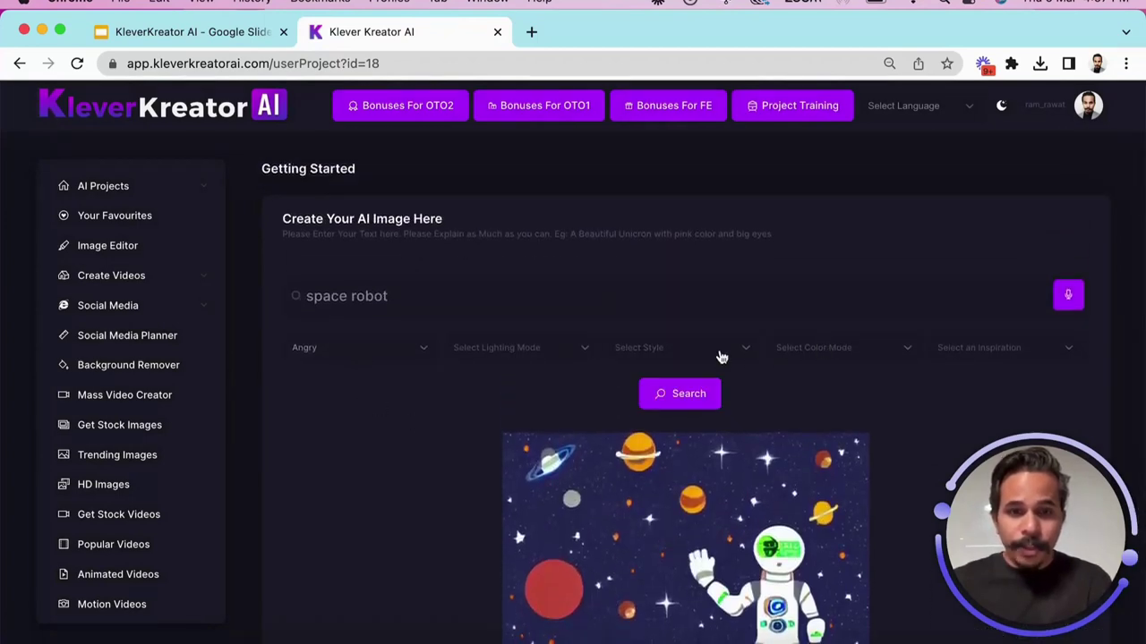
left_click(690, 355)
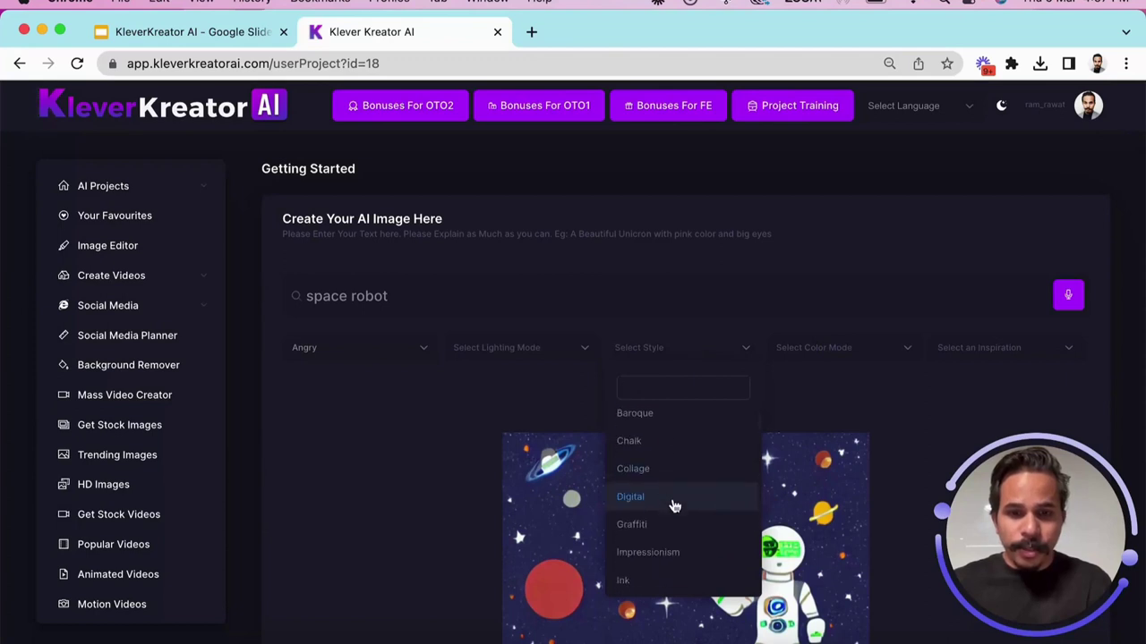
left_click(673, 503)
left_click(689, 405)
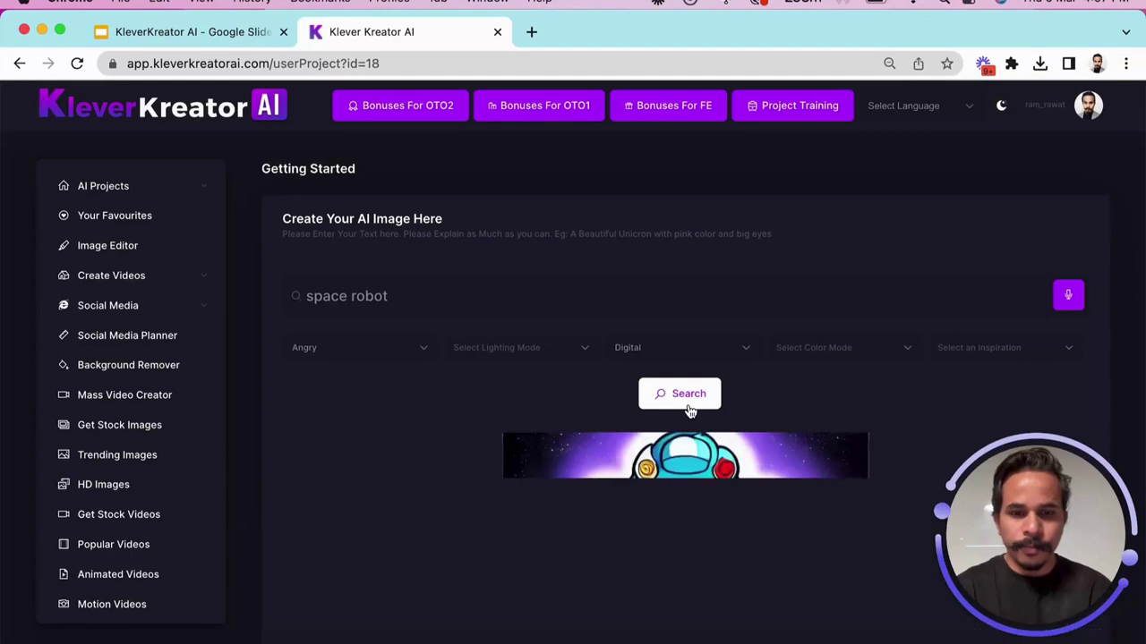
- Add the new digital-style robot image to the favourites
scroll(688, 409, "down", 5)
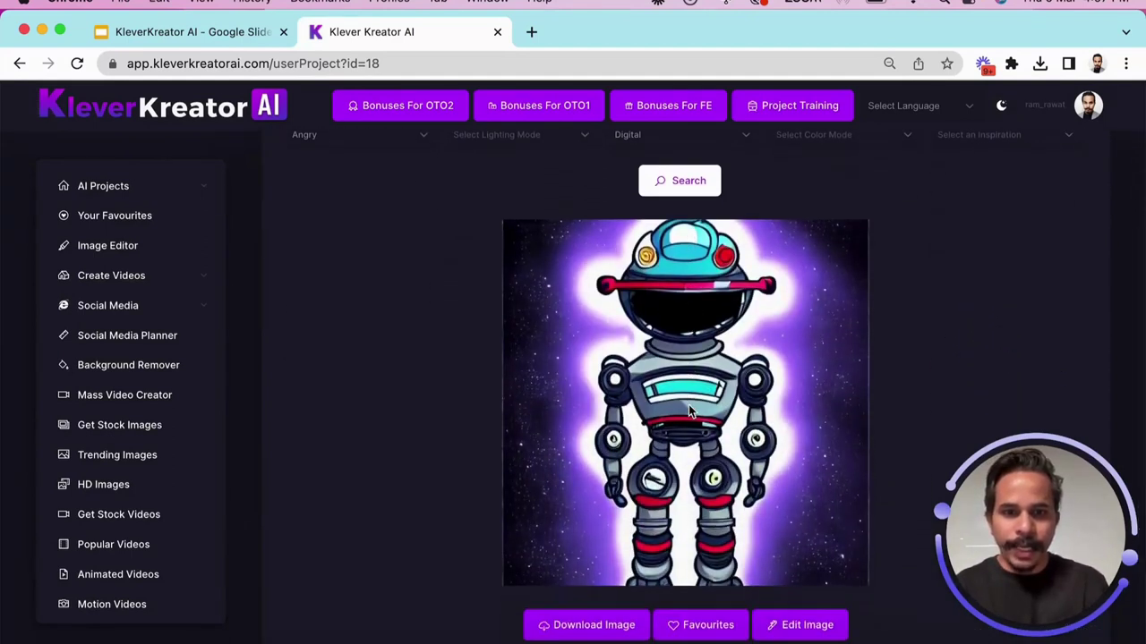
scroll(689, 411, "down", 1)
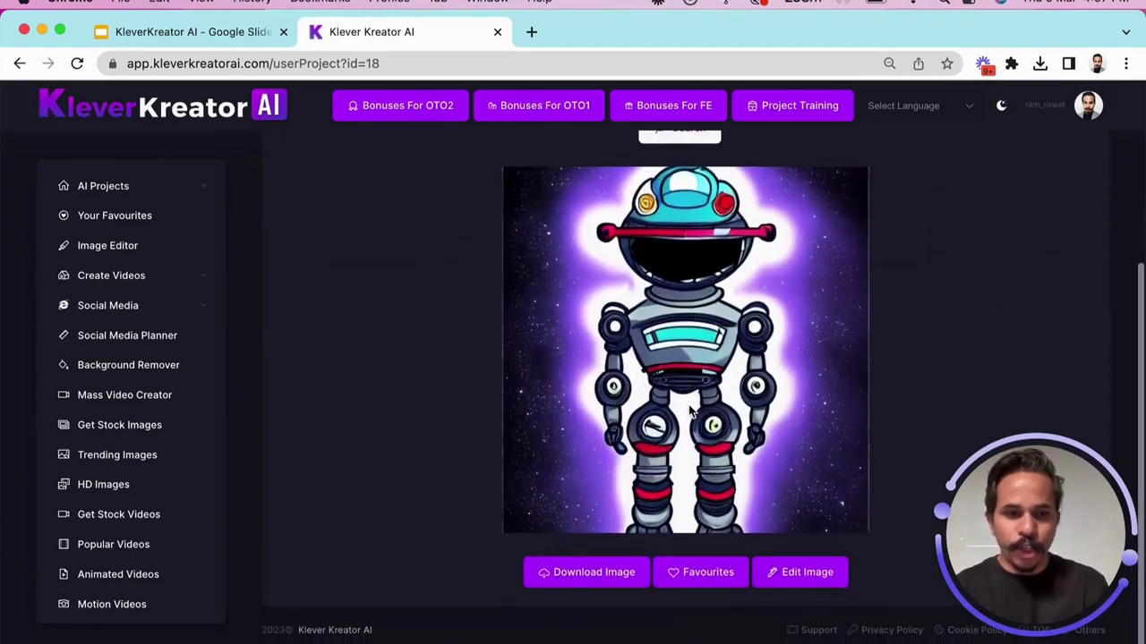
left_click(691, 574)
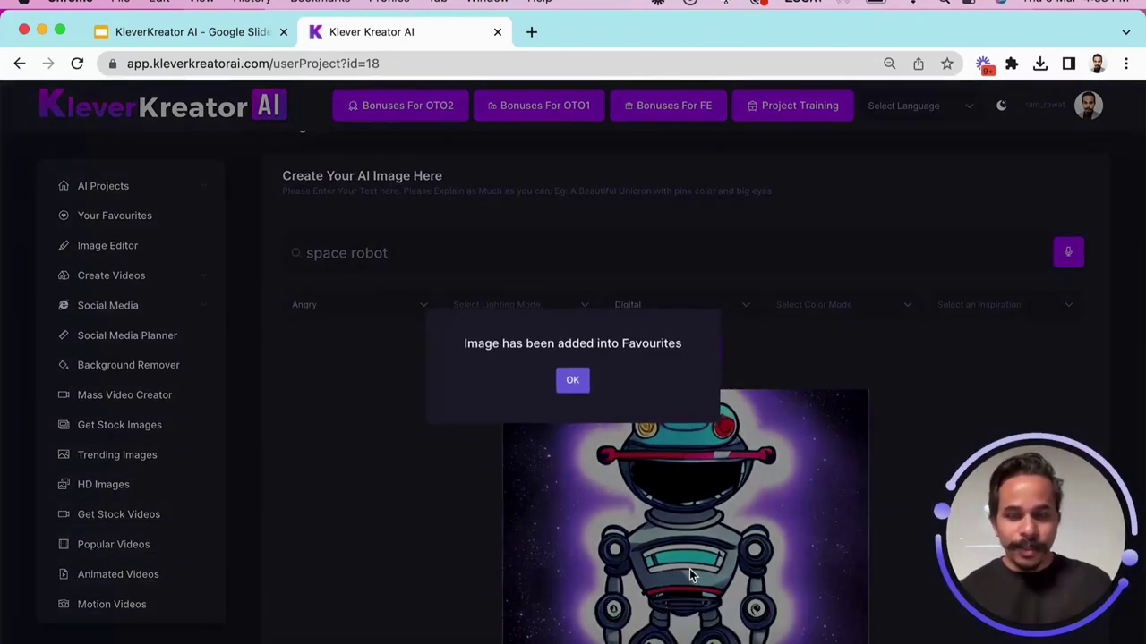
left_click(565, 382)
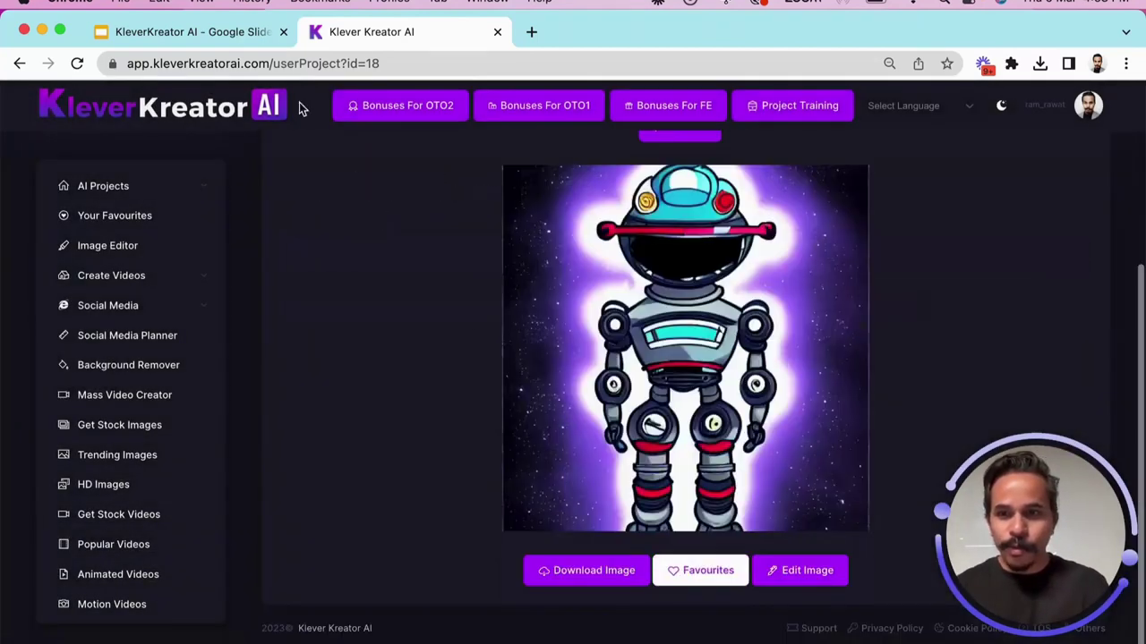
- Switch to Google Slides to review the "What You Can Do With KleverKreator AI?" slide, and return to the robot image in Klever Kreator AI
left_click(237, 34)
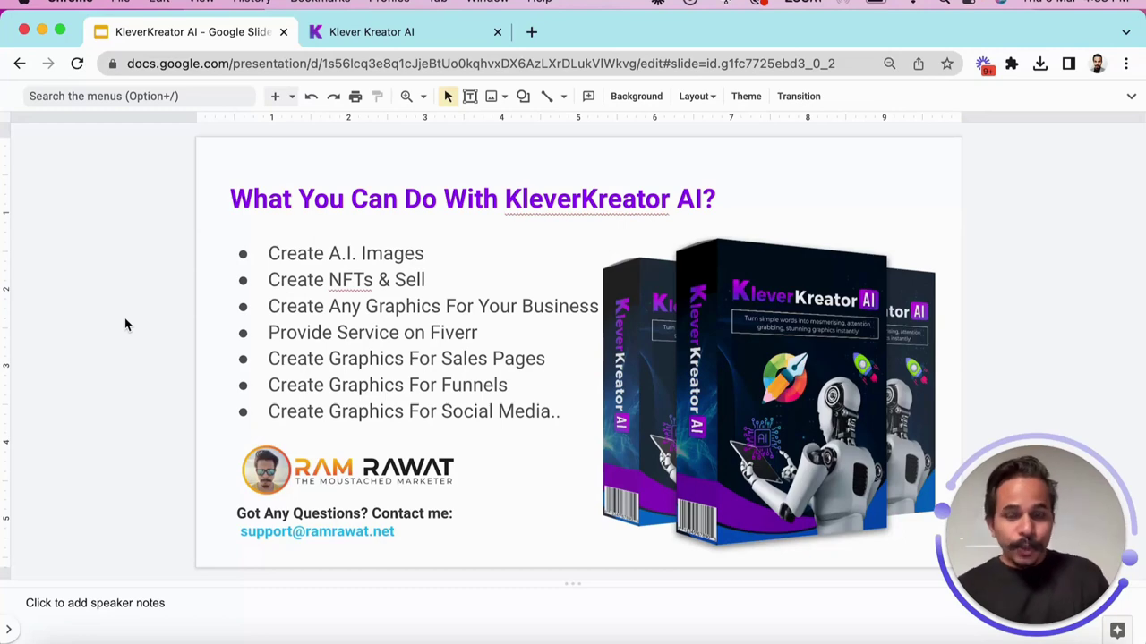
left_click(408, 42)
scroll(390, 377, "up", 3)
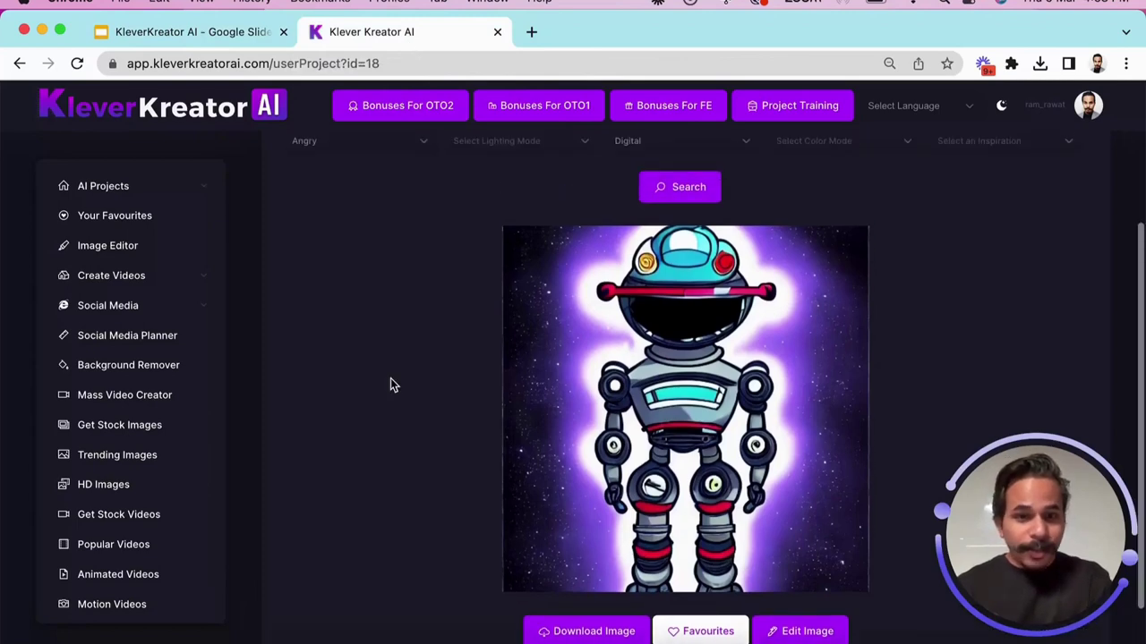
scroll(390, 377, "down", 1)
scroll(825, 358, "up", 1)
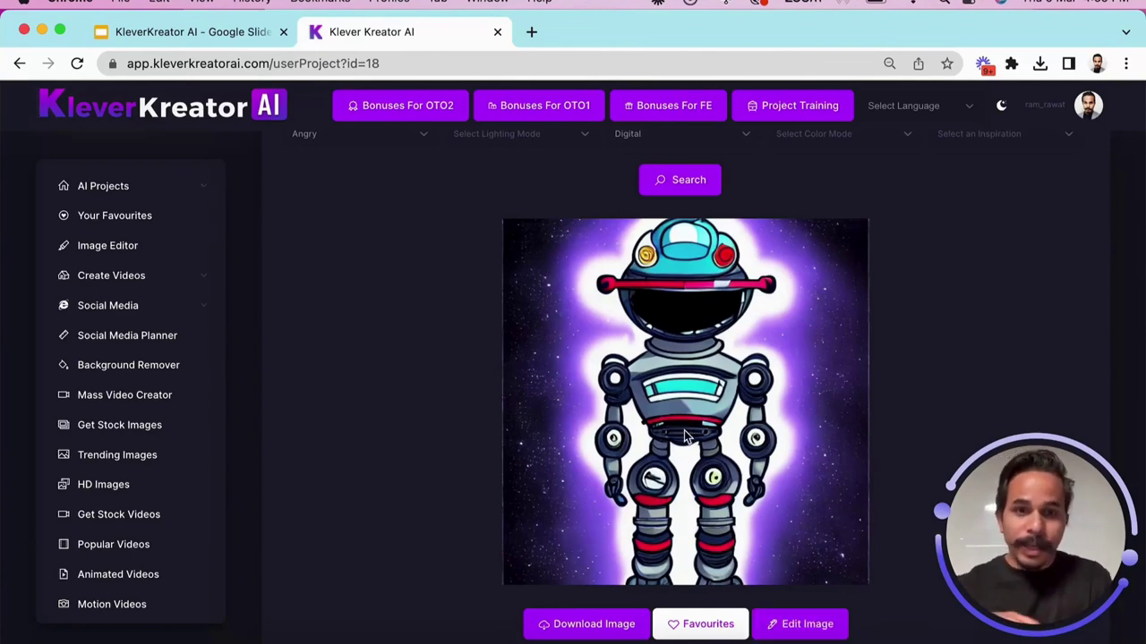
- Open the digital-style robot image for editing and add the text "10X Your Profits With AI" to it
left_click(806, 624)
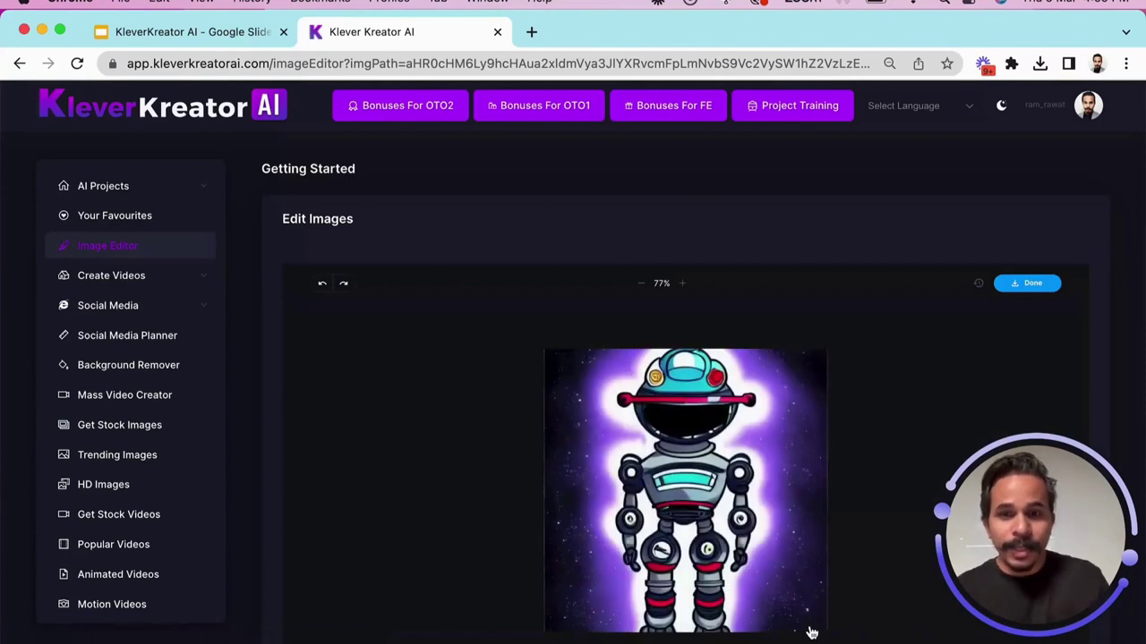
scroll(270, 482, "down", 3)
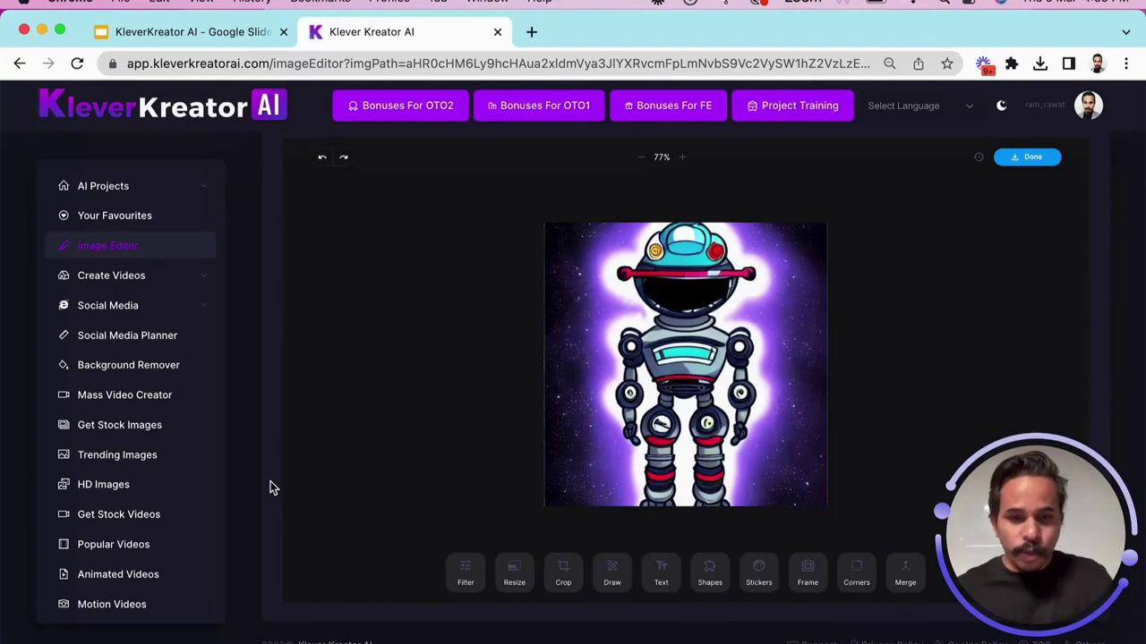
left_click(663, 574)
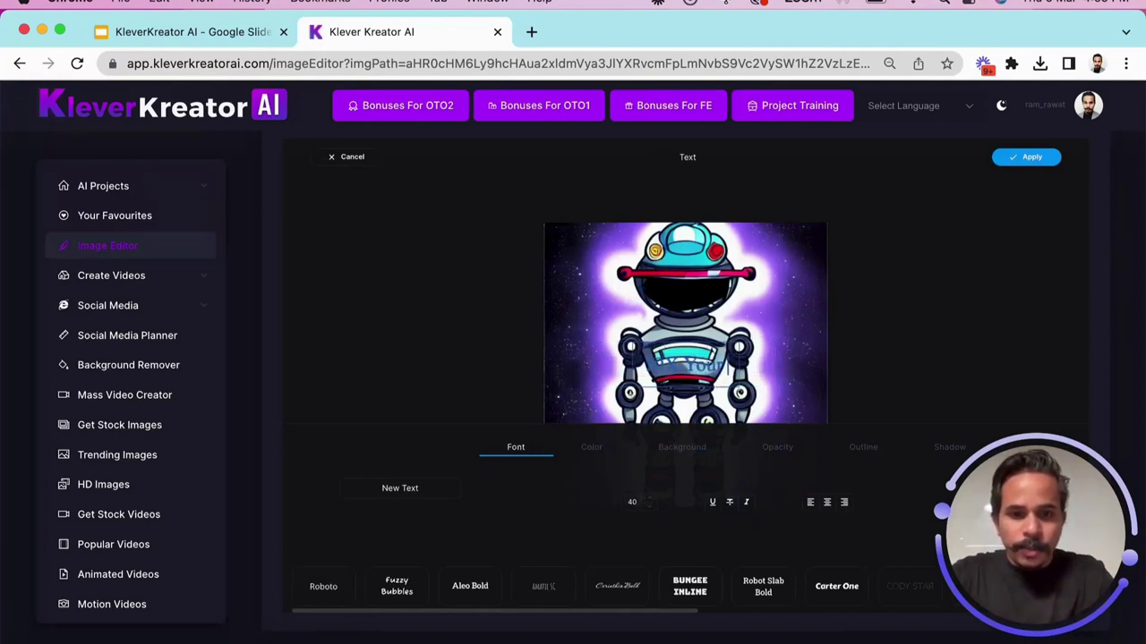
type("Profits")
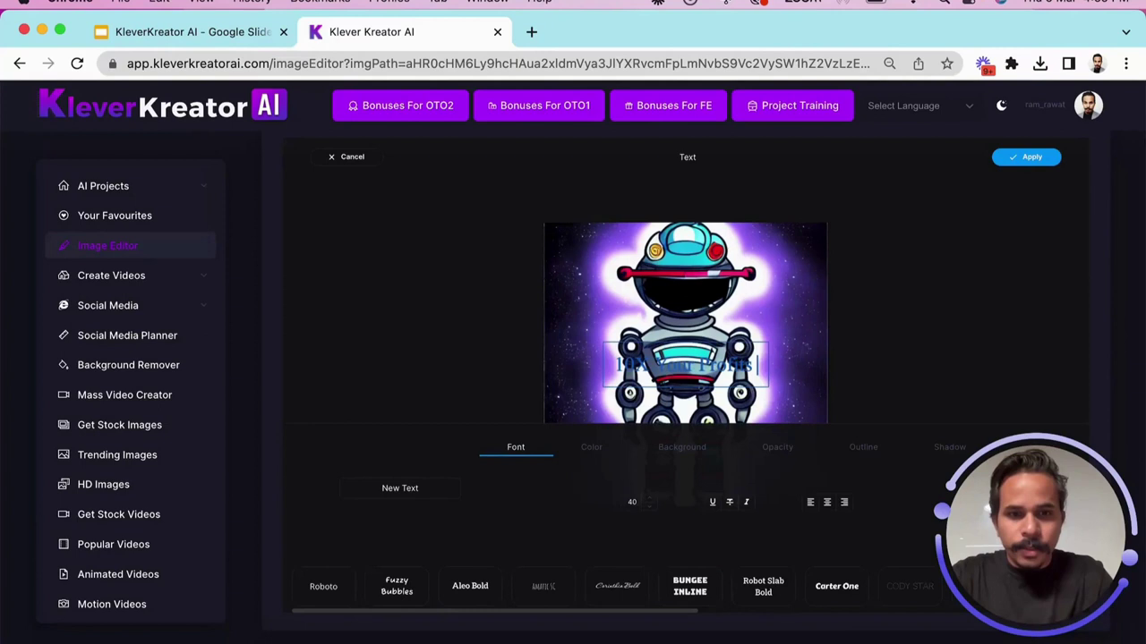
type(" With AI")
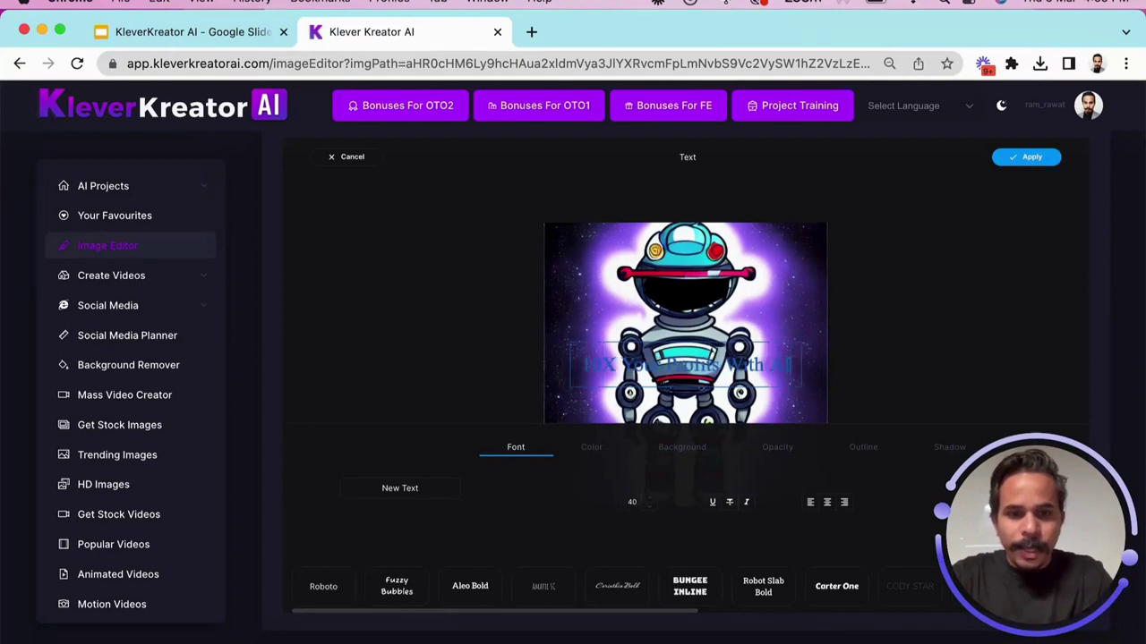
- Give the "10X Your Profits With AI" text a solid red background
left_click(682, 450)
left_click(637, 504)
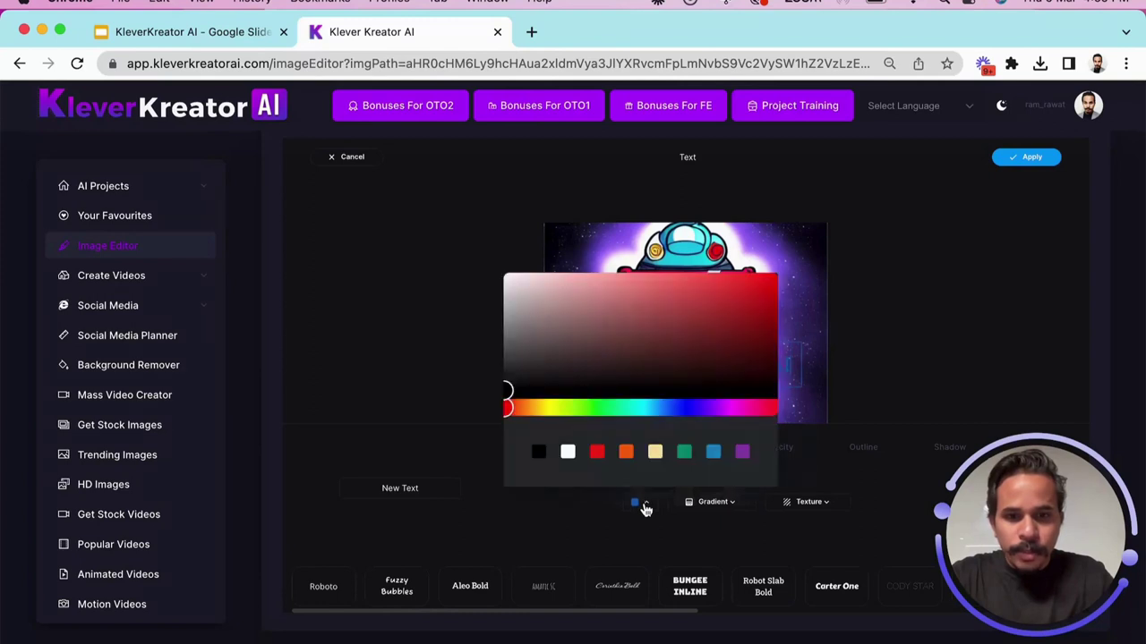
left_click(597, 452)
left_click(575, 528)
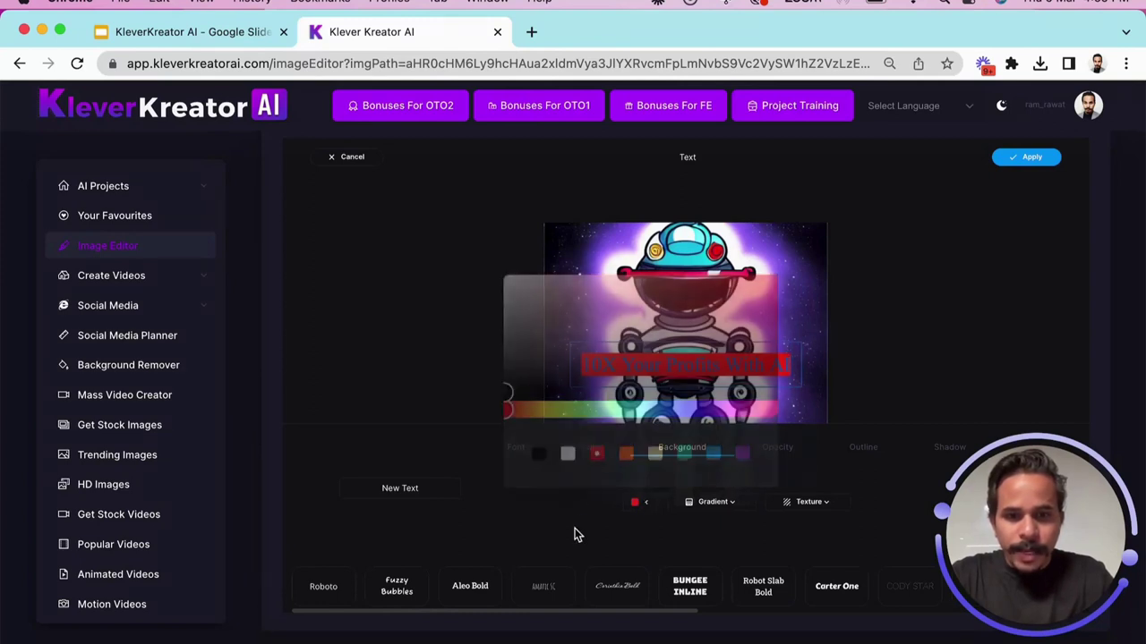
- Set the caption's text color to the pale yellow swatch and apply the text to the image
left_click(519, 450)
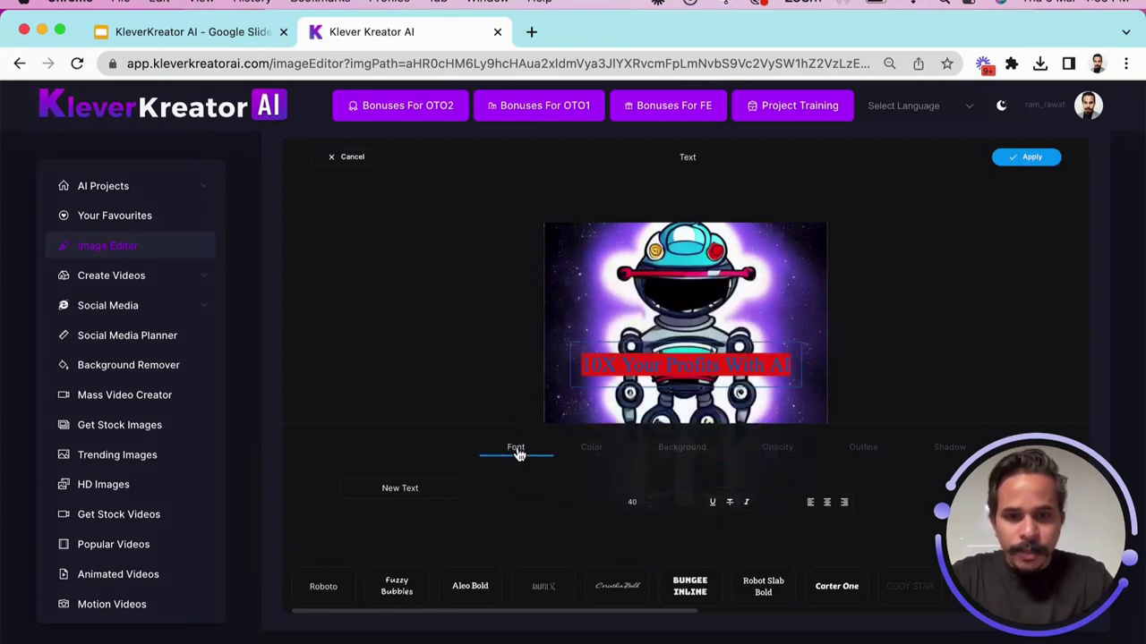
left_click(587, 451)
left_click(635, 505)
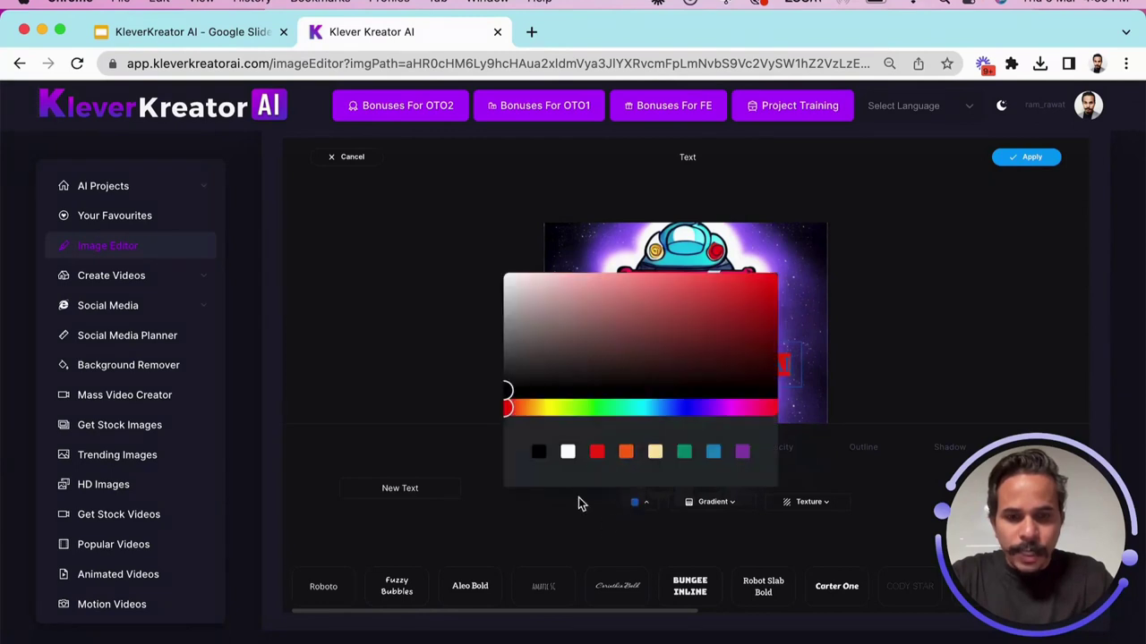
left_click(655, 454)
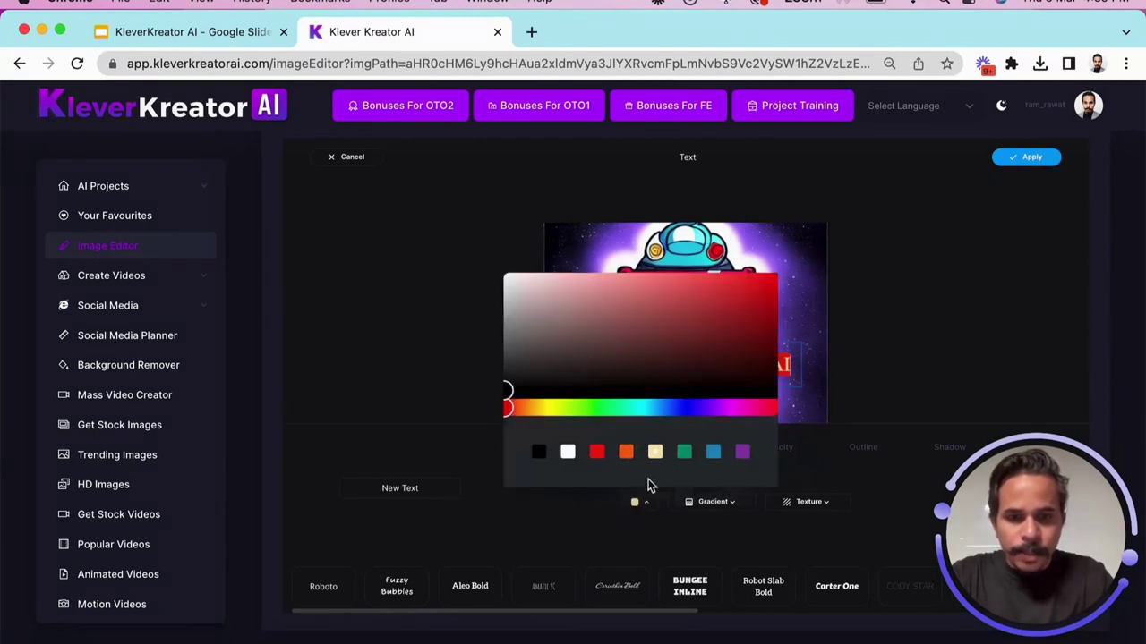
left_click(563, 557)
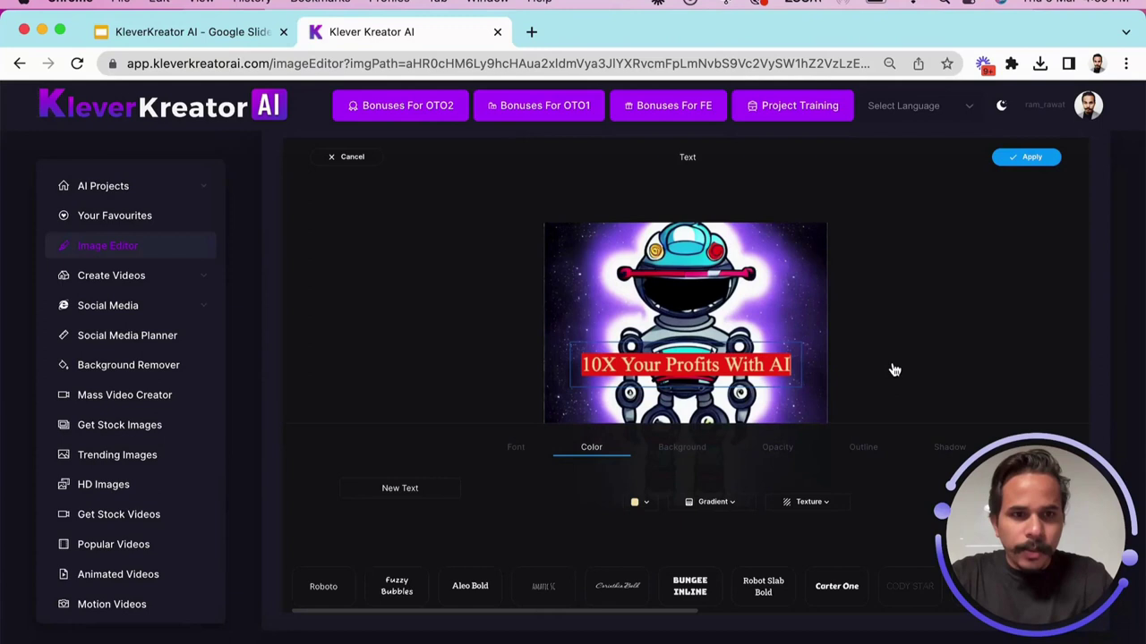
left_click(1027, 160)
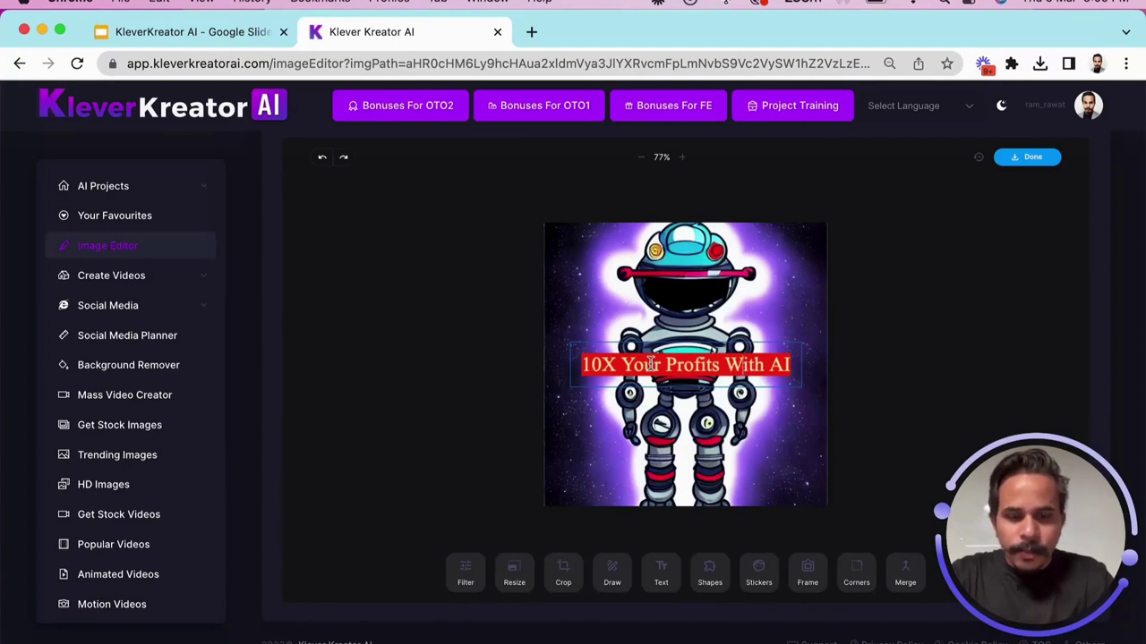
- Restyle the "10X Your Profits With AI" caption in Bungee Inline at size 27, and move it down across the robot's waist
left_click(730, 364)
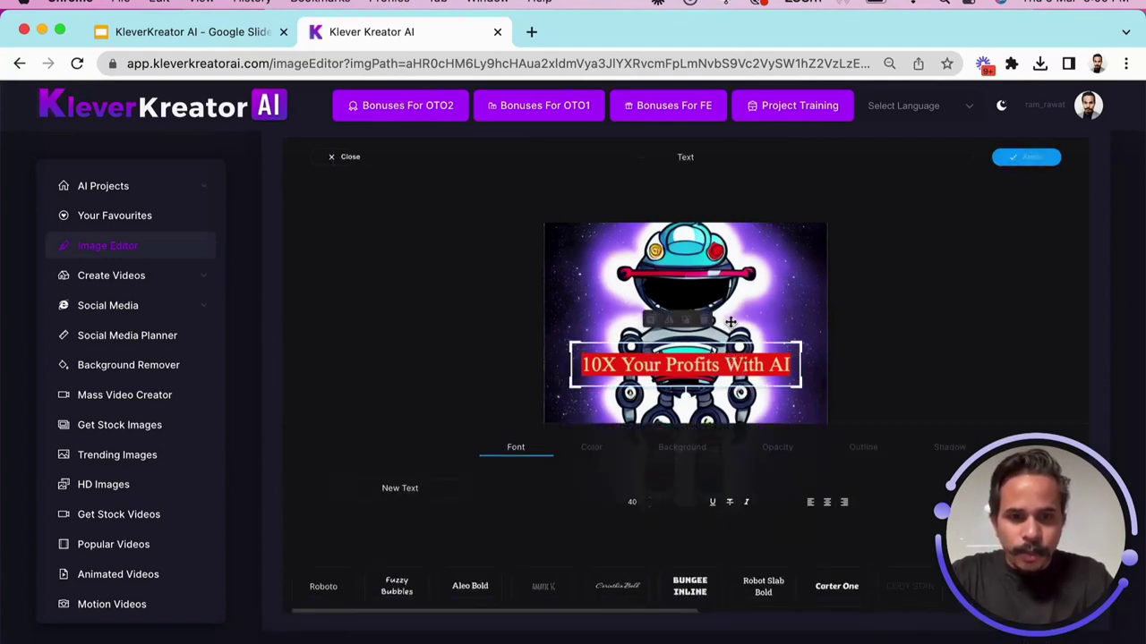
left_click(685, 590)
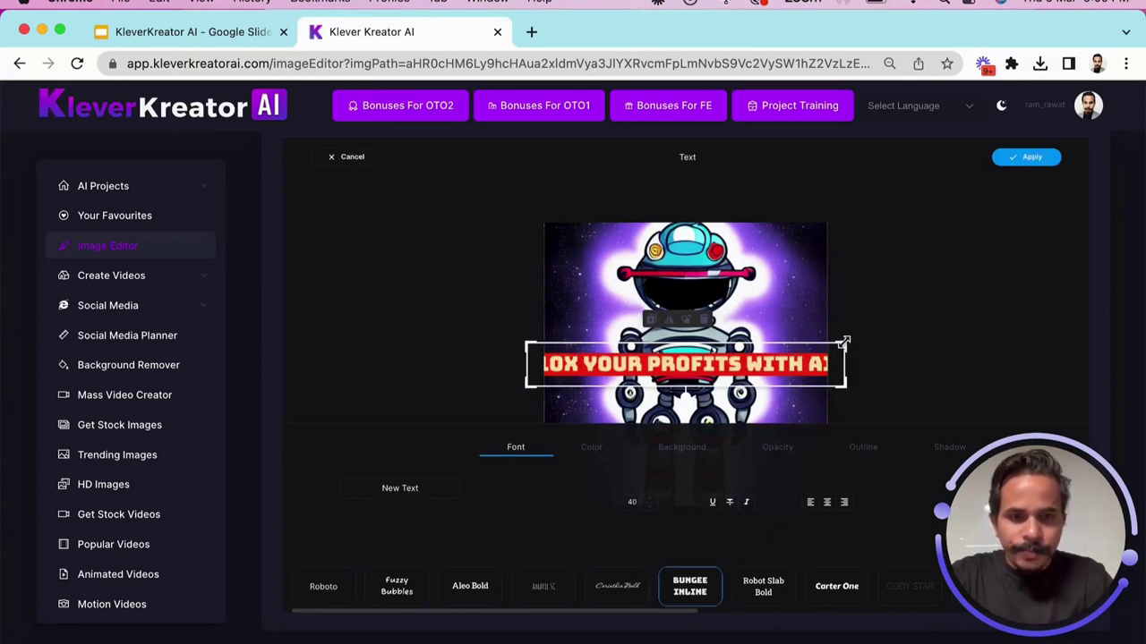
left_click_drag(843, 343, 816, 343)
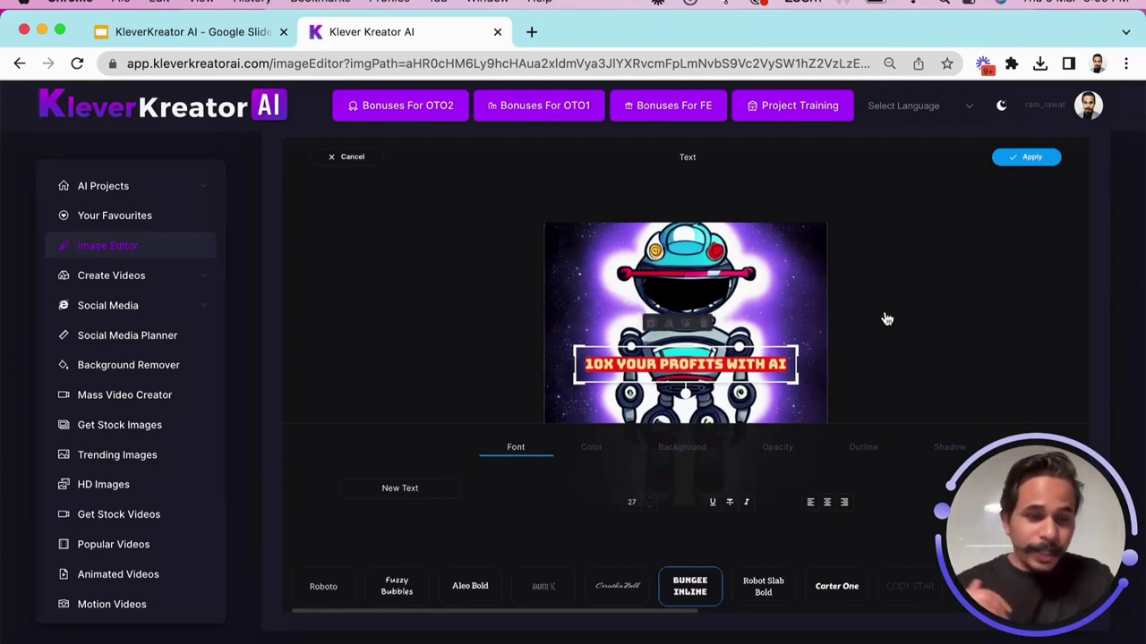
left_click(1028, 160)
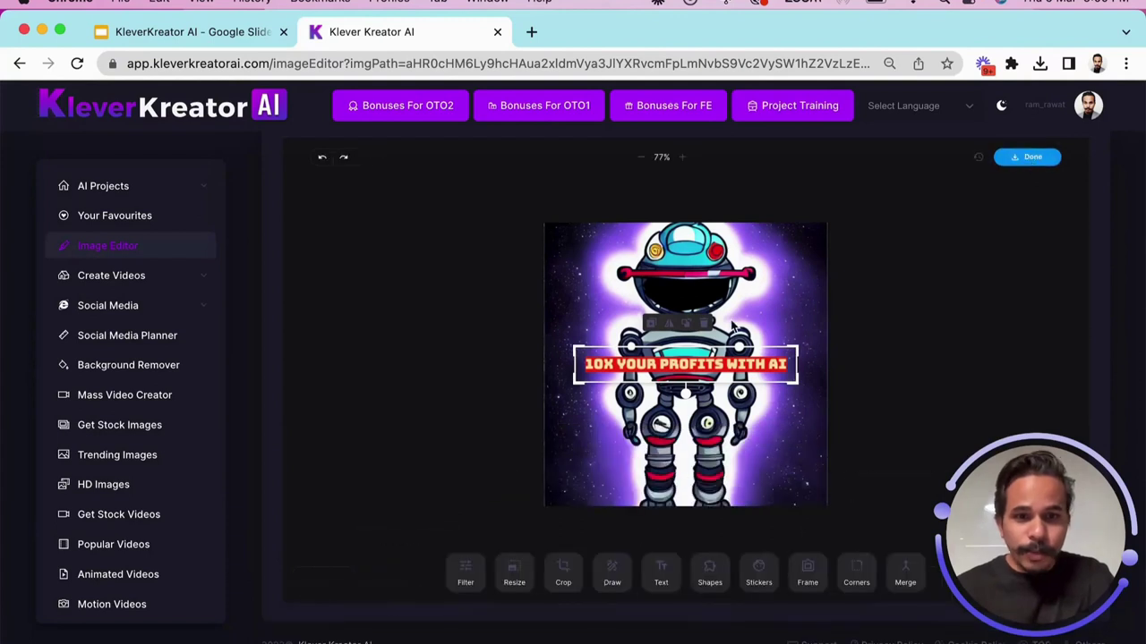
left_click_drag(706, 364, 707, 398)
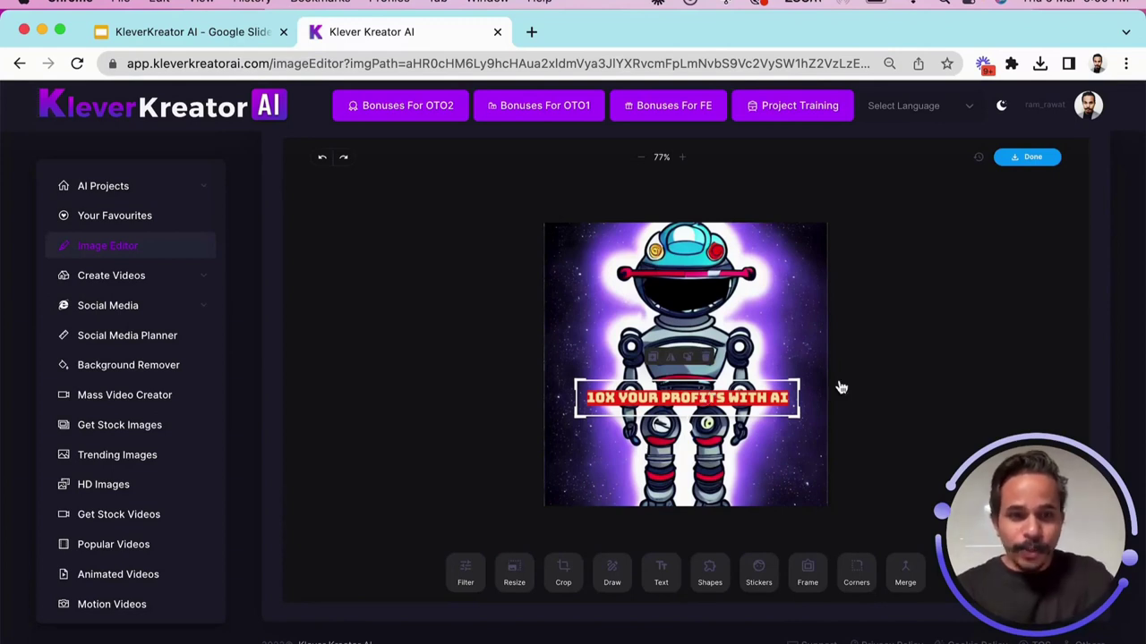
left_click(816, 350)
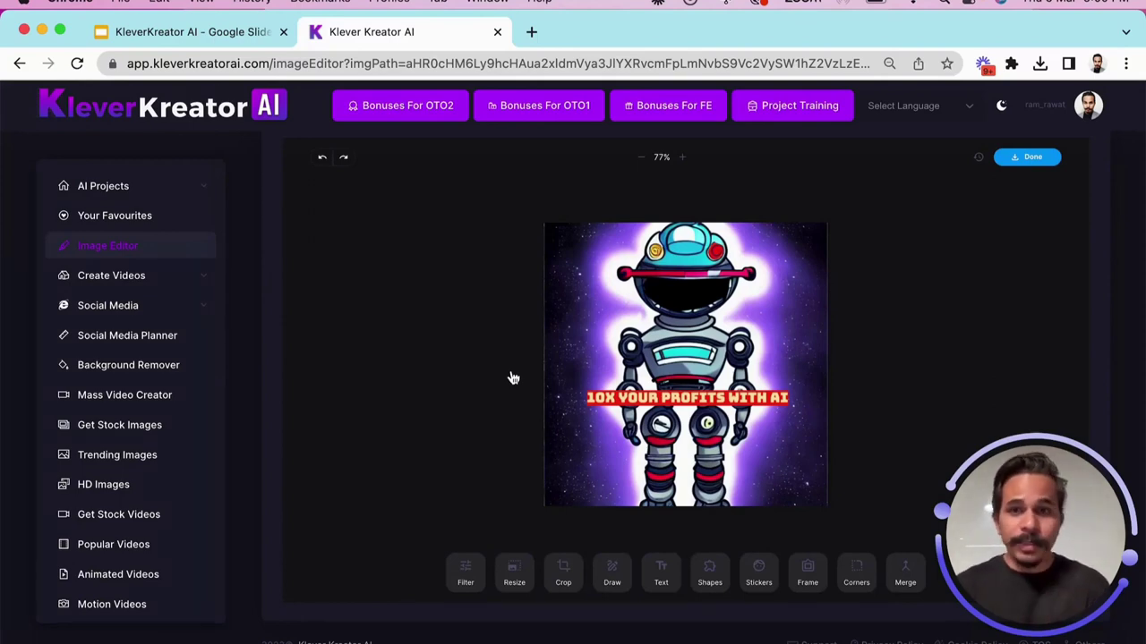
- Export the finished robot graphic as a PNG download, and check the downloaded file in the image viewer before closing it
left_click(1029, 160)
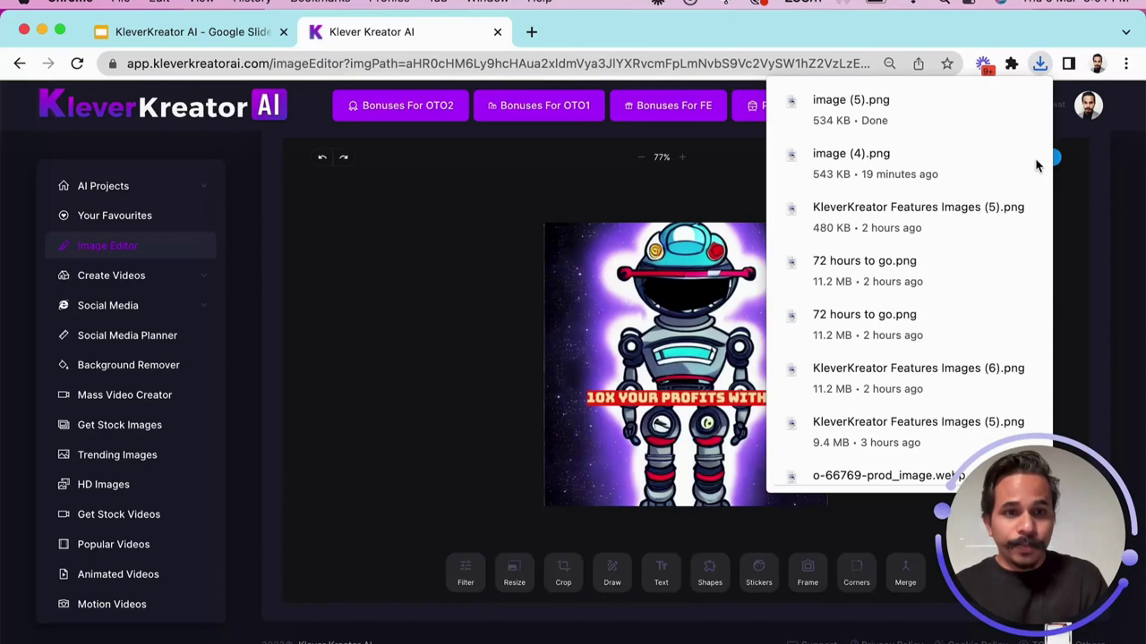
left_click(849, 116)
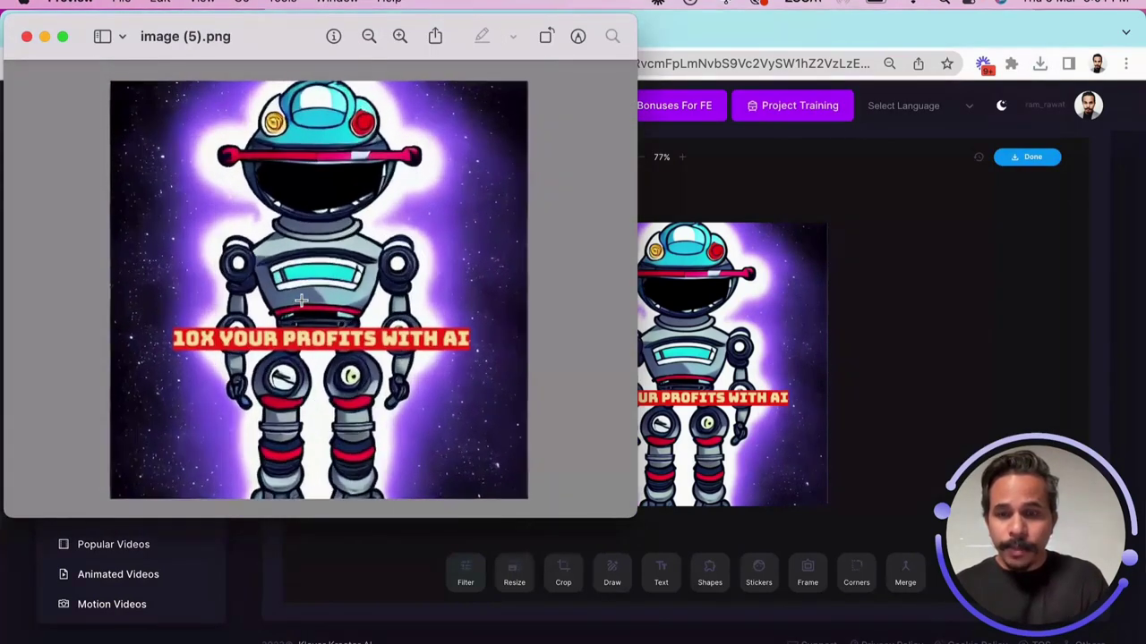
left_click(26, 36)
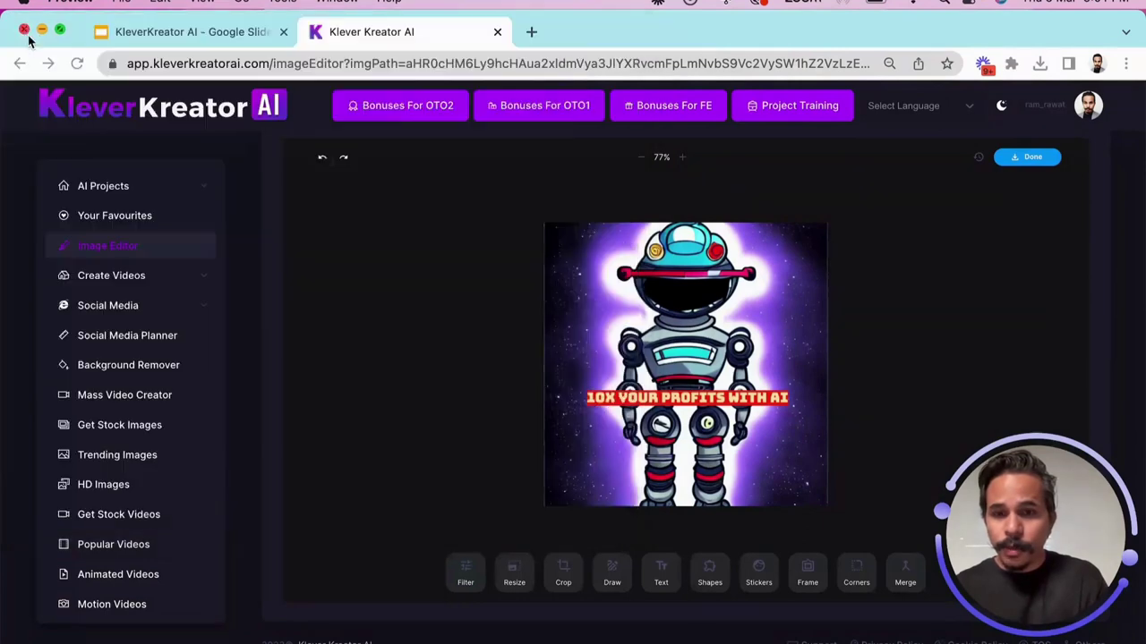
- Open the favourites and look through the saved AI images, from the space robots to the astronaut, noodle and tree pictures
left_click(154, 217)
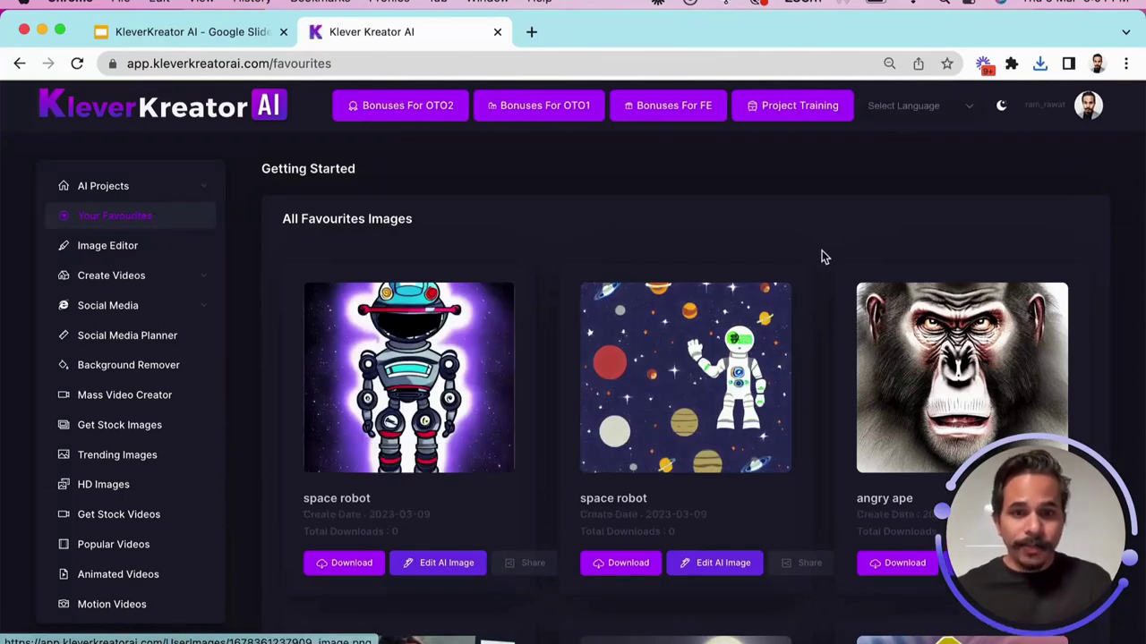
scroll(824, 257, "down", 1)
scroll(823, 260, "down", 1)
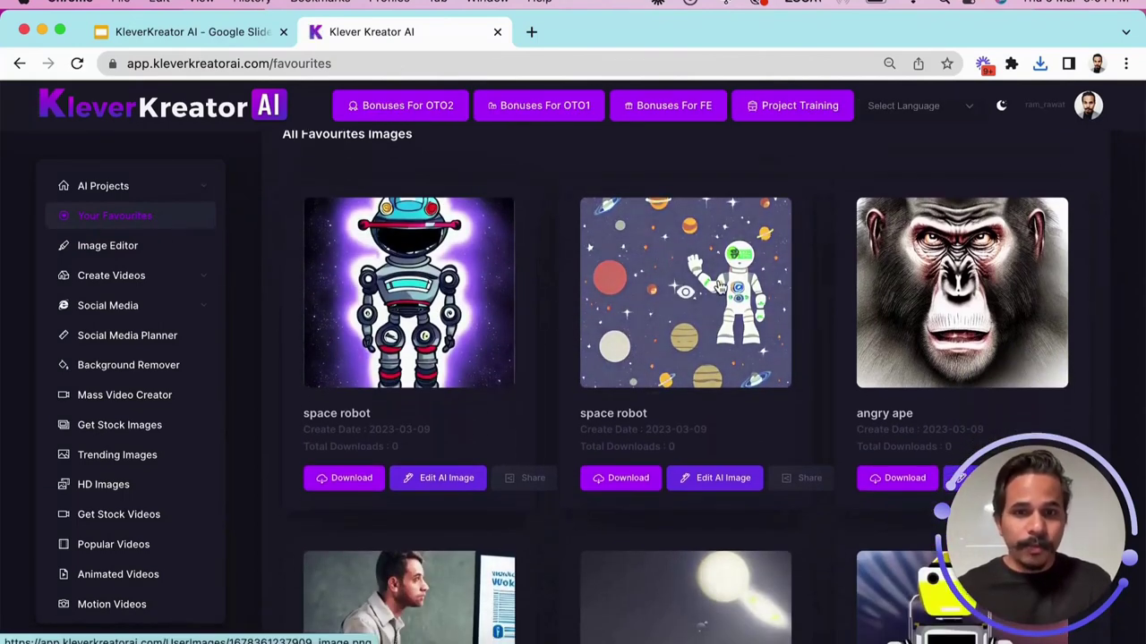
scroll(805, 287, "down", 2)
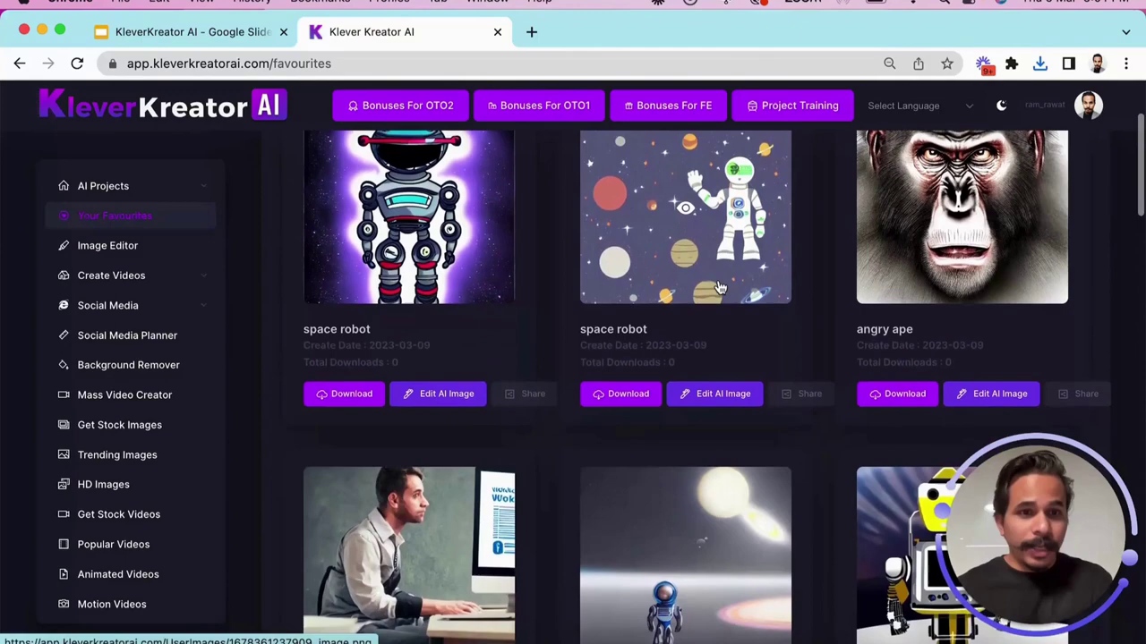
scroll(901, 288, "up", 2)
scroll(901, 288, "down", 7)
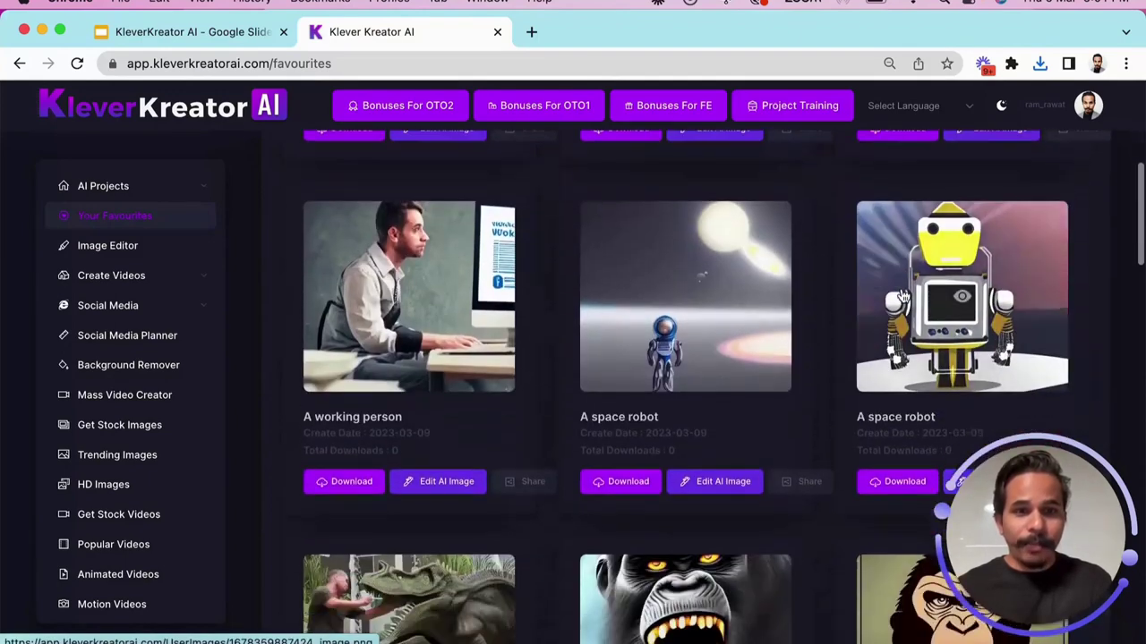
scroll(694, 510, "down", 4)
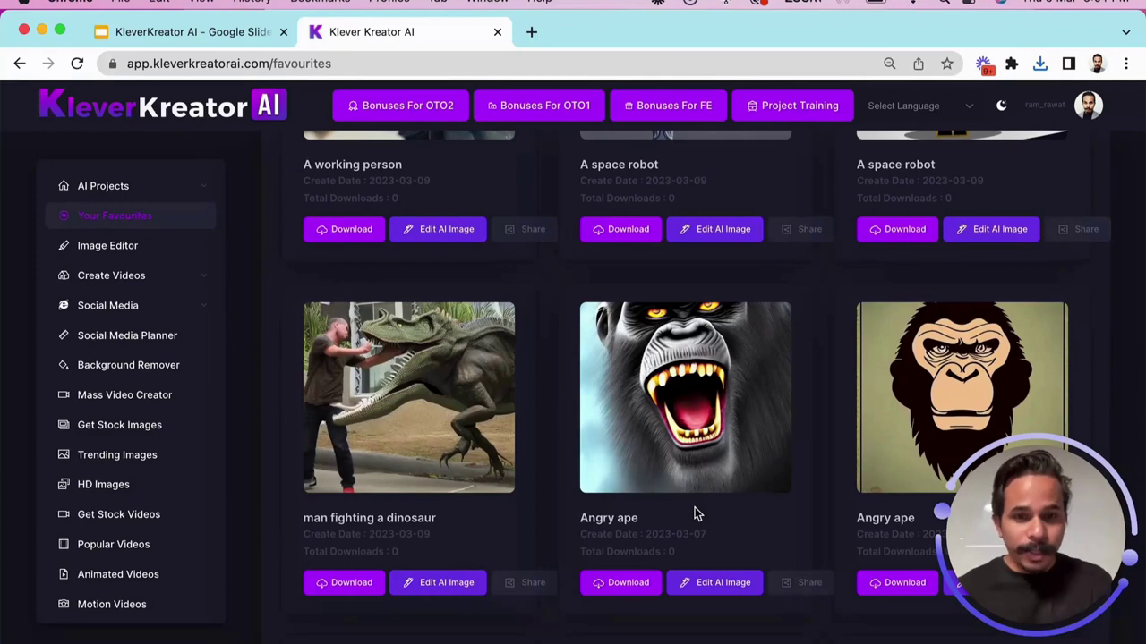
mouse_move(767, 386)
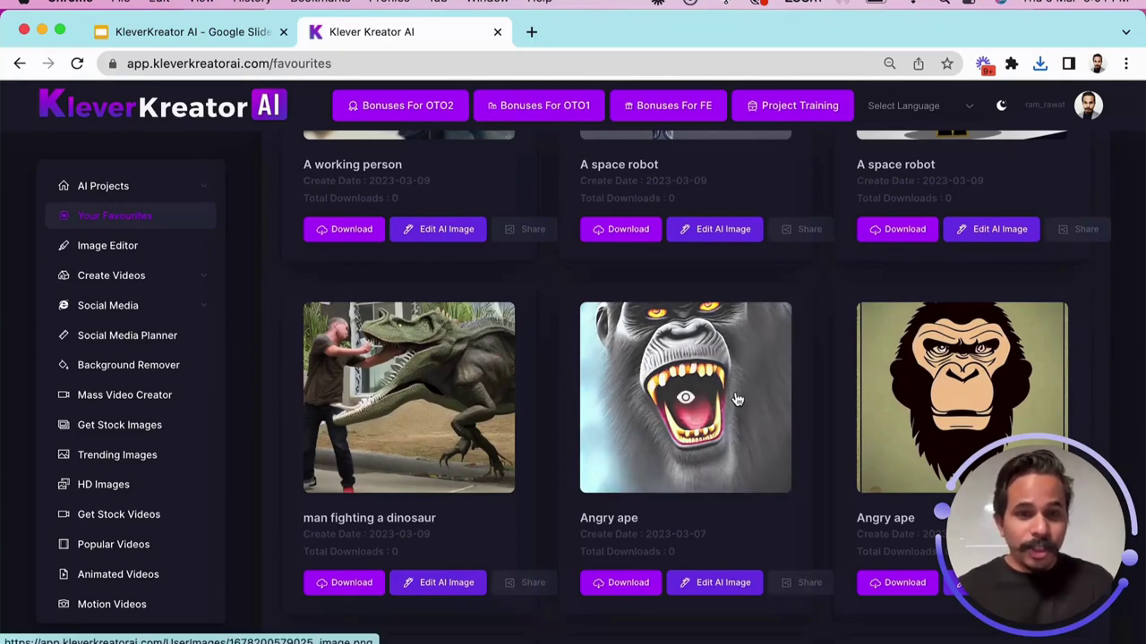
scroll(736, 398, "down", 7)
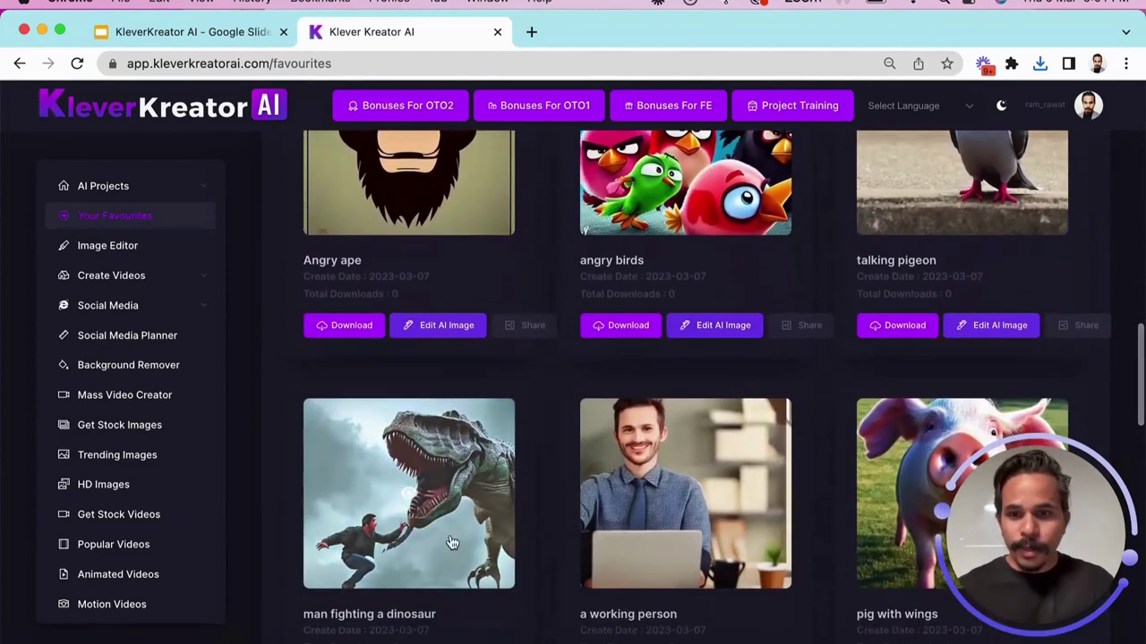
scroll(469, 484, "down", 1)
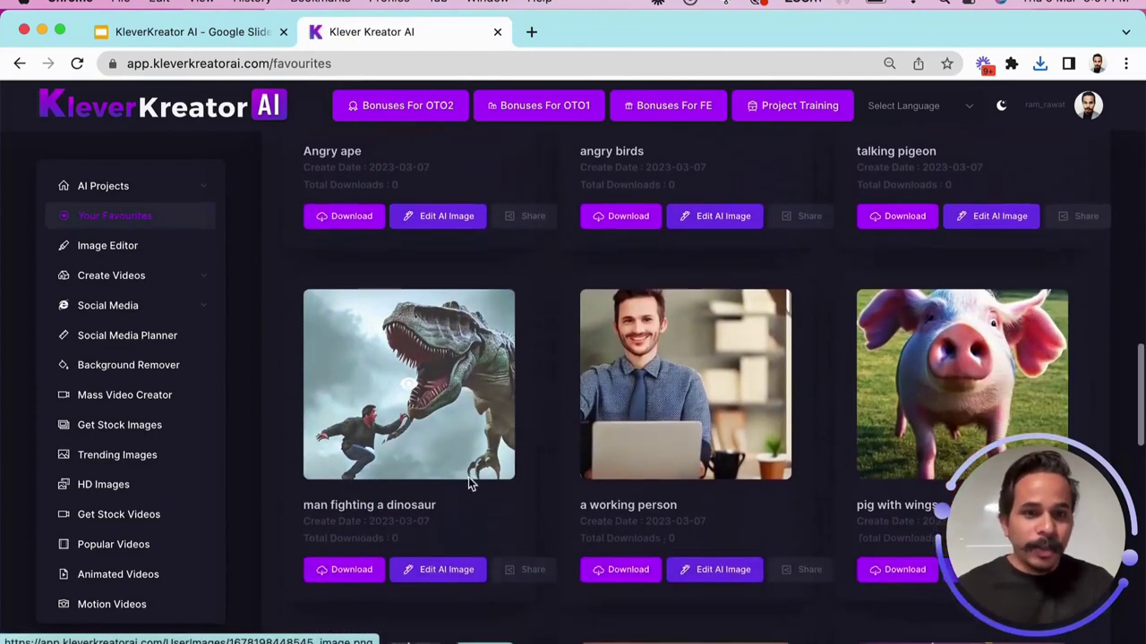
scroll(469, 477, "down", 2)
scroll(934, 281, "down", 2)
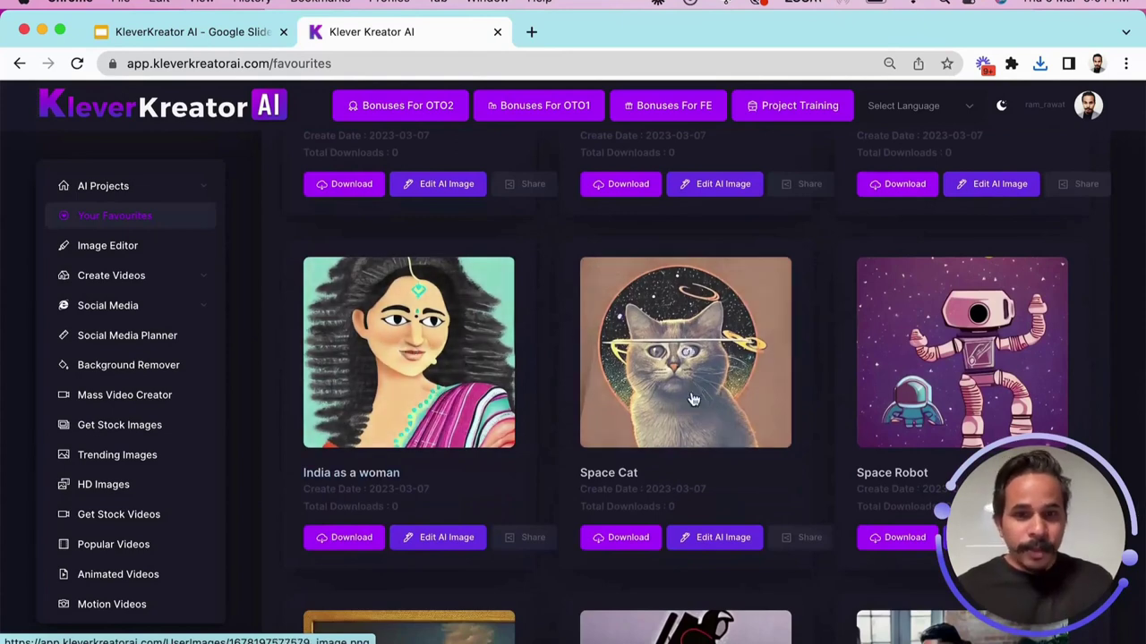
scroll(680, 452, "down", 1)
scroll(680, 450, "down", 1)
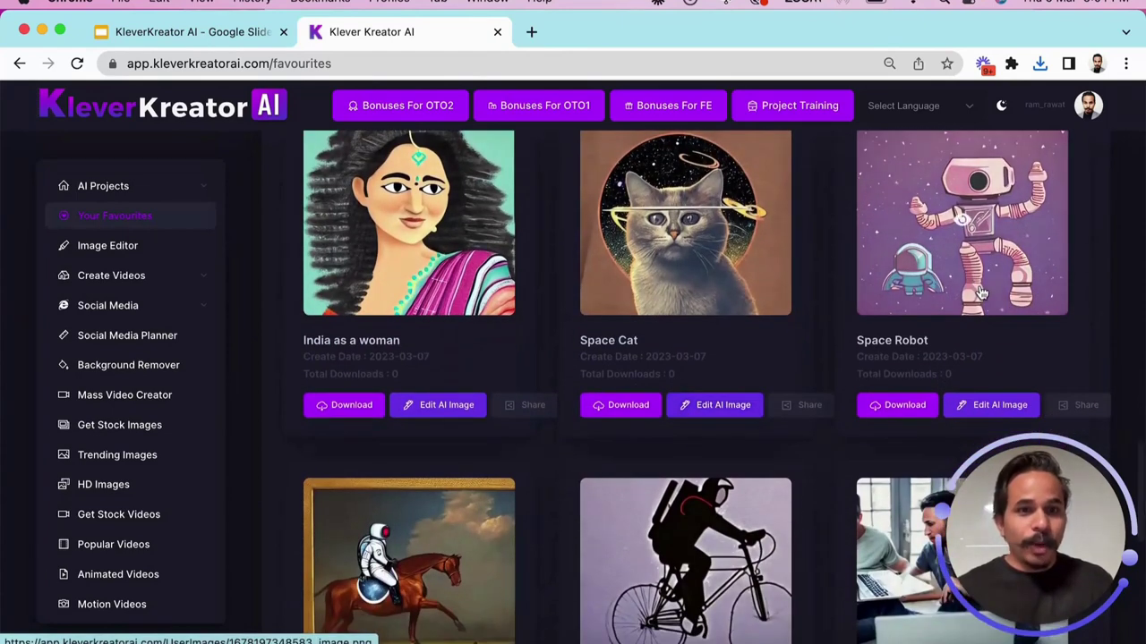
scroll(980, 285, "down", 3)
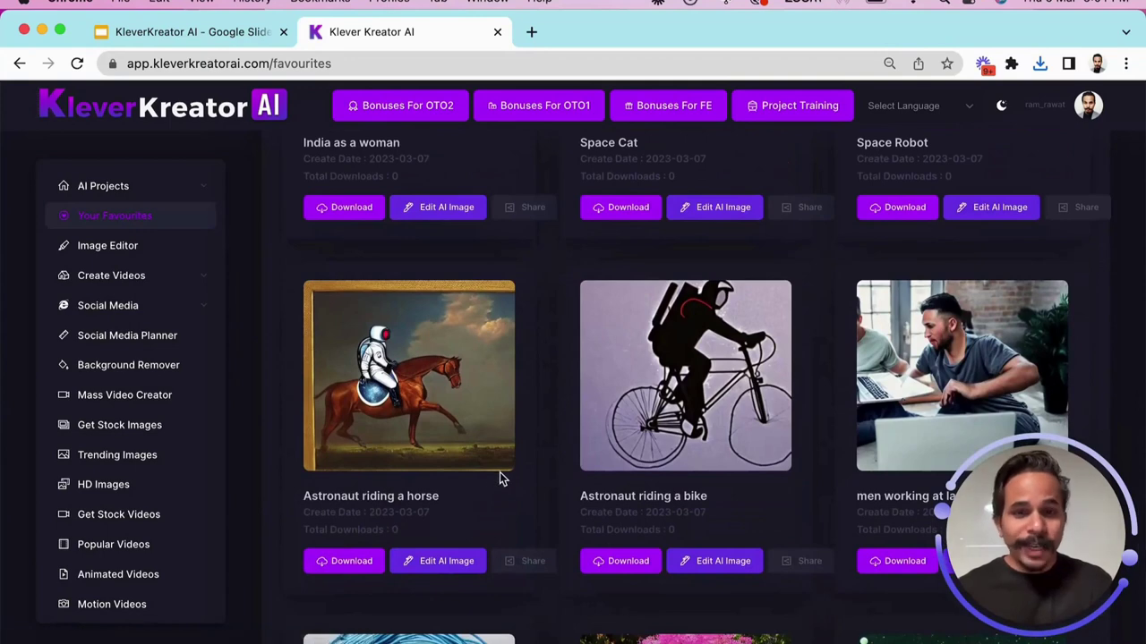
scroll(500, 471, "down", 1)
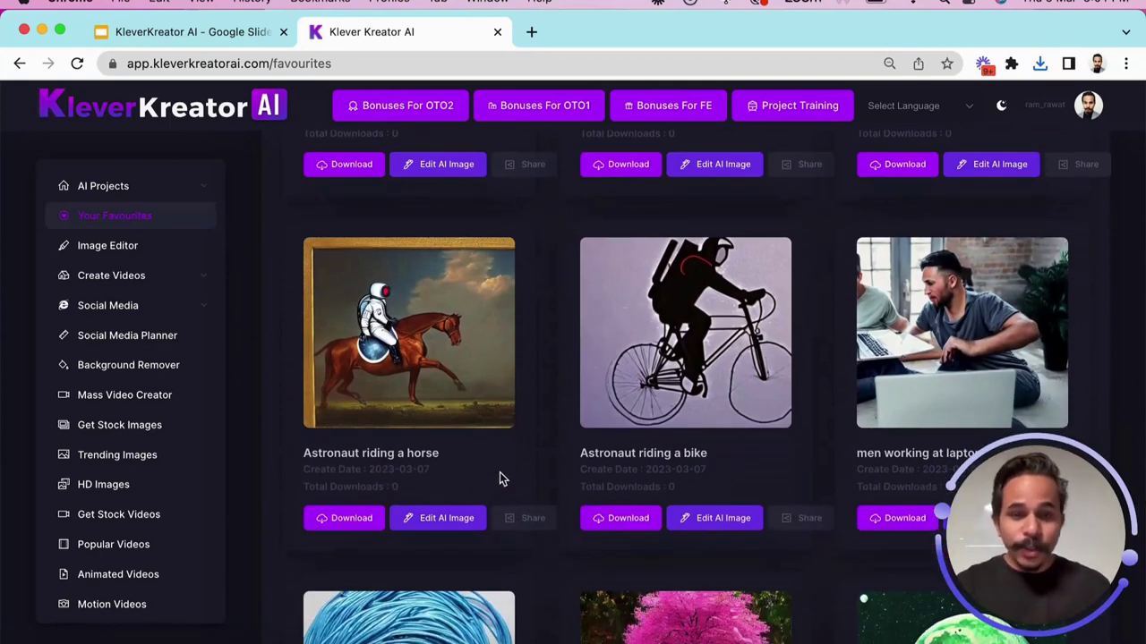
scroll(499, 472, "down", 3)
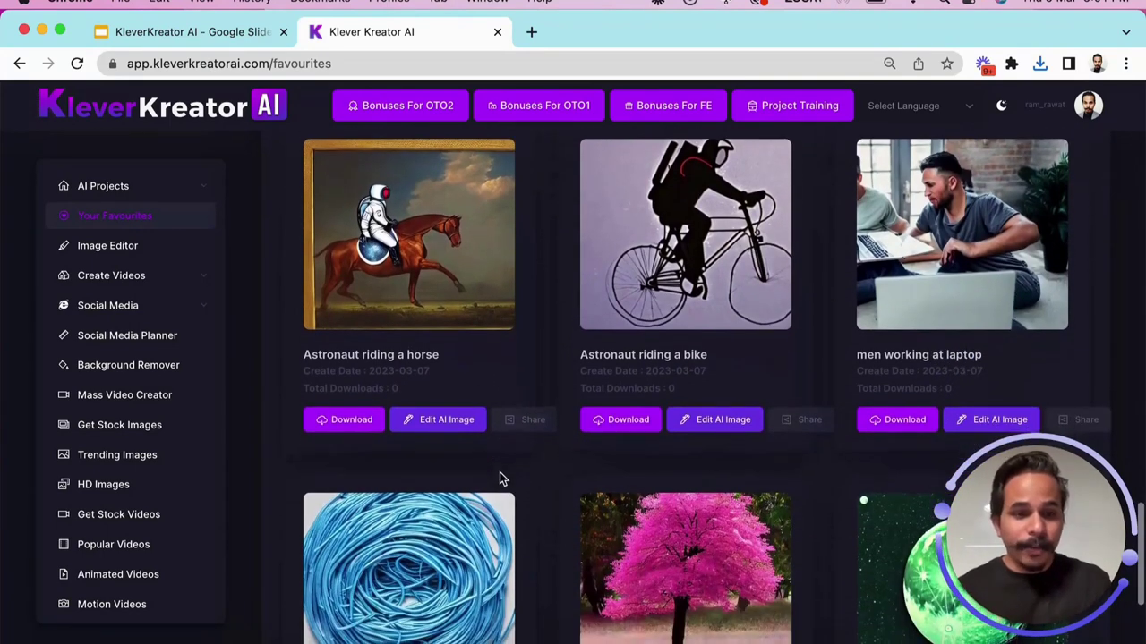
scroll(502, 478, "down", 2)
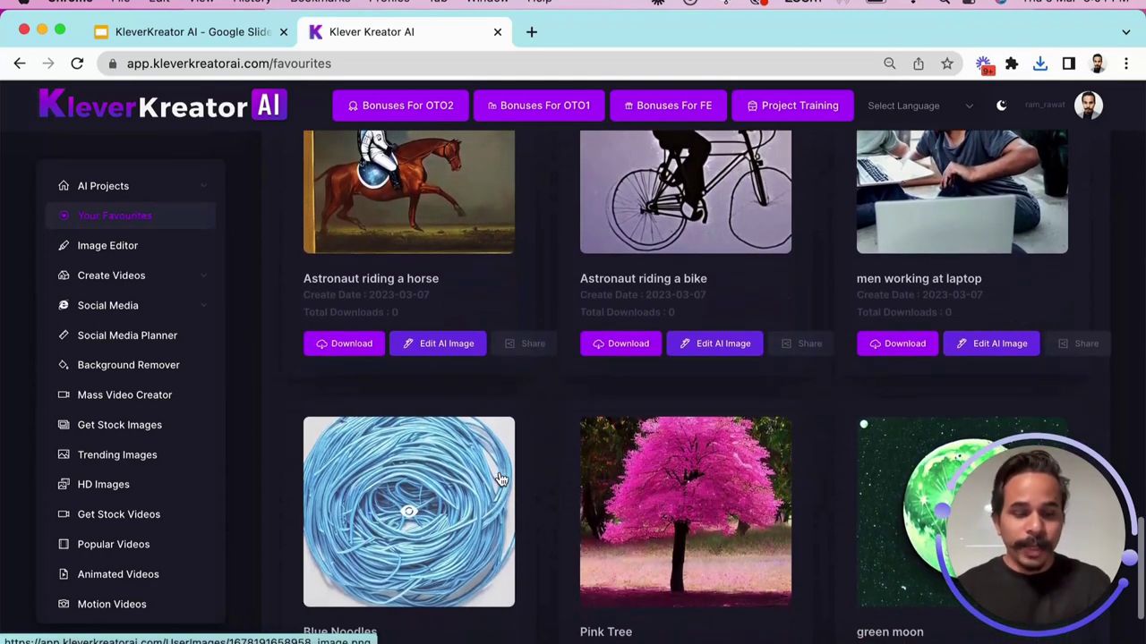
scroll(502, 478, "down", 1)
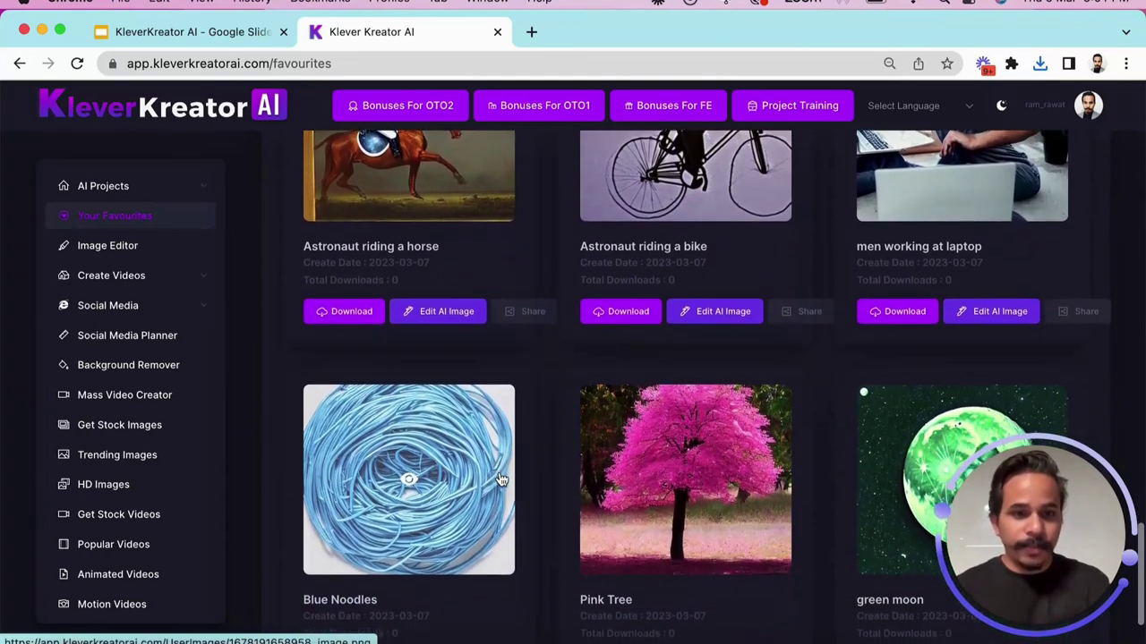
scroll(411, 408, "up", 2)
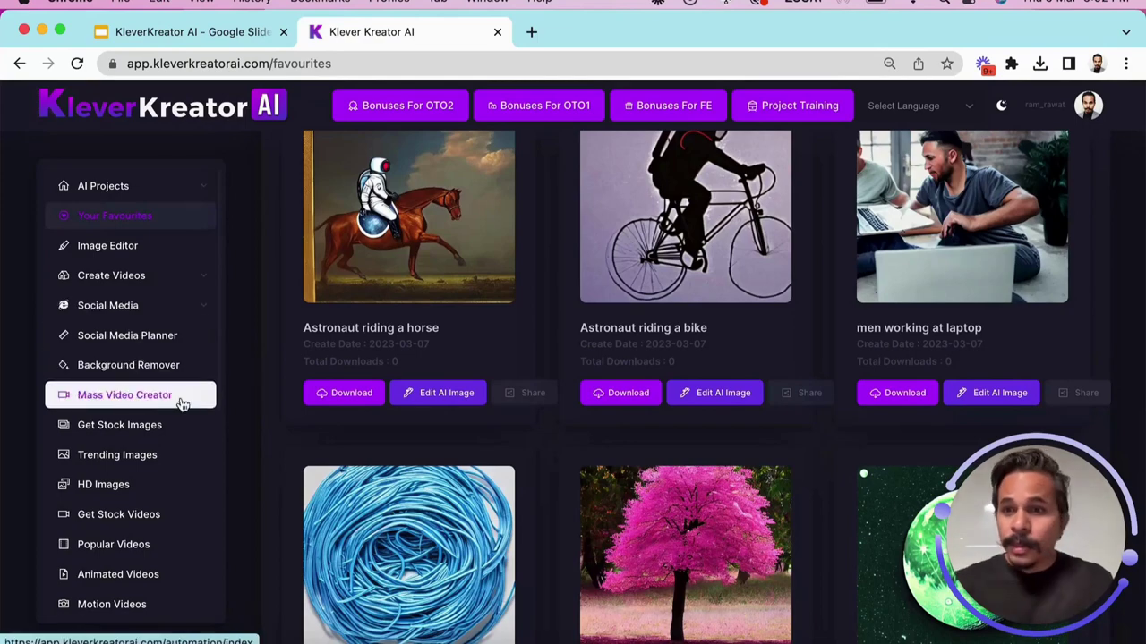
scroll(389, 414, "up", 5)
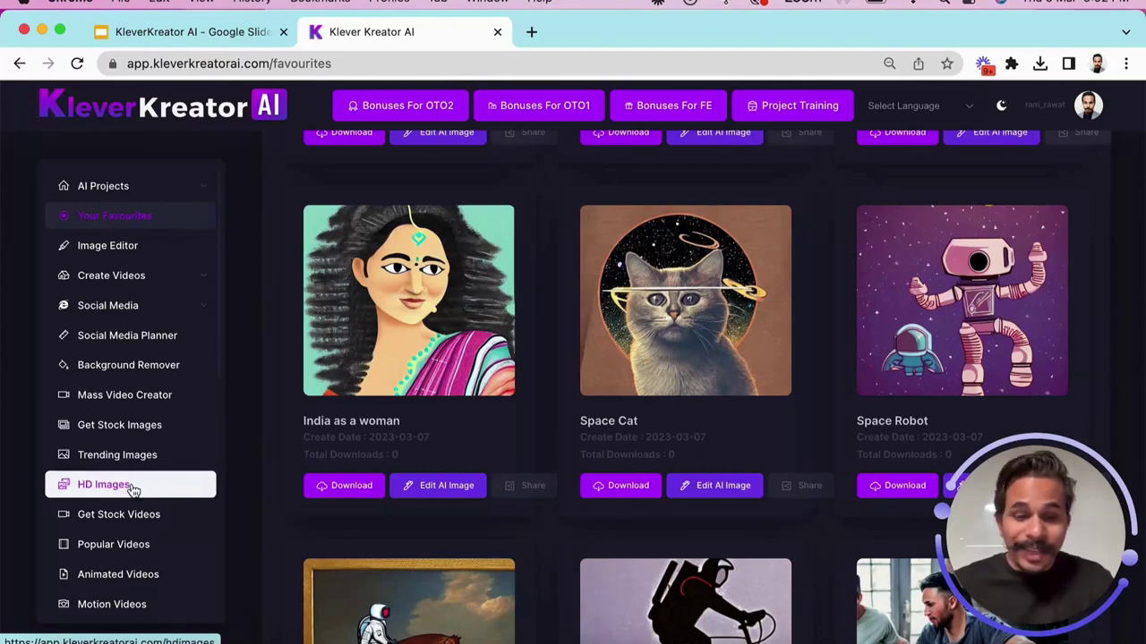
- Find the Illustration section, search it for "laptop" images and browse the results
scroll(133, 490, "down", 2)
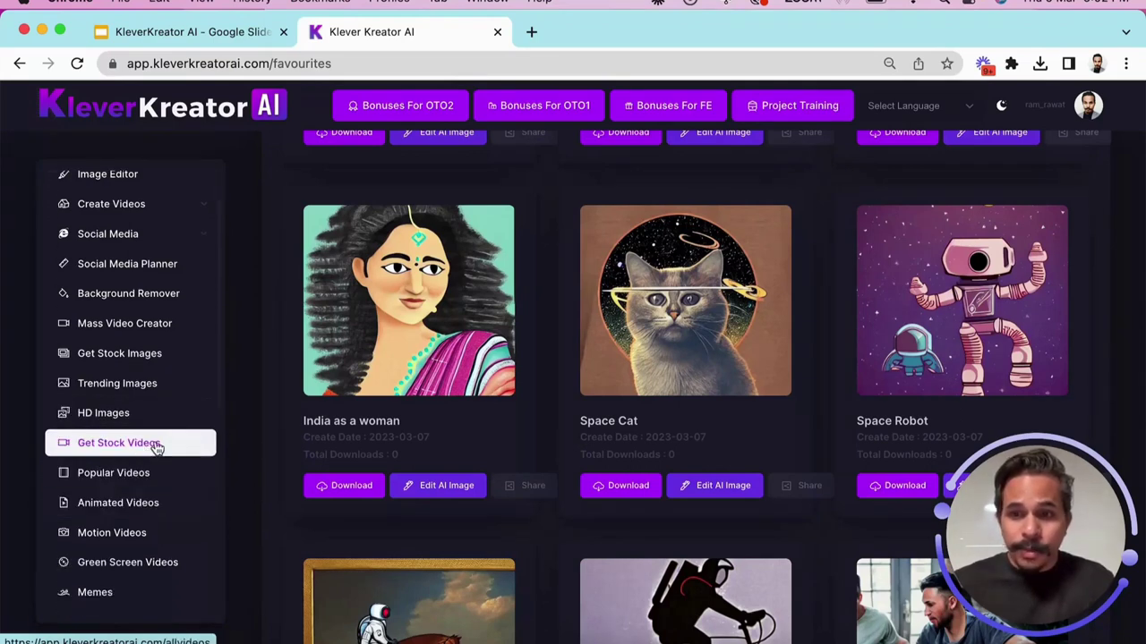
scroll(156, 448, "down", 1)
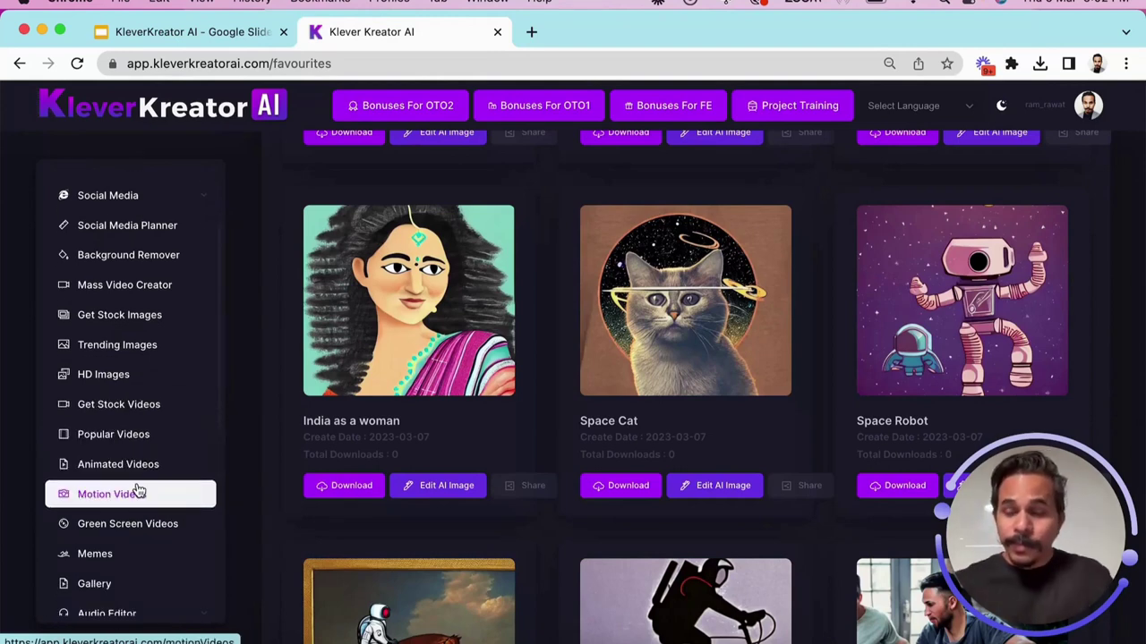
scroll(139, 490, "down", 1)
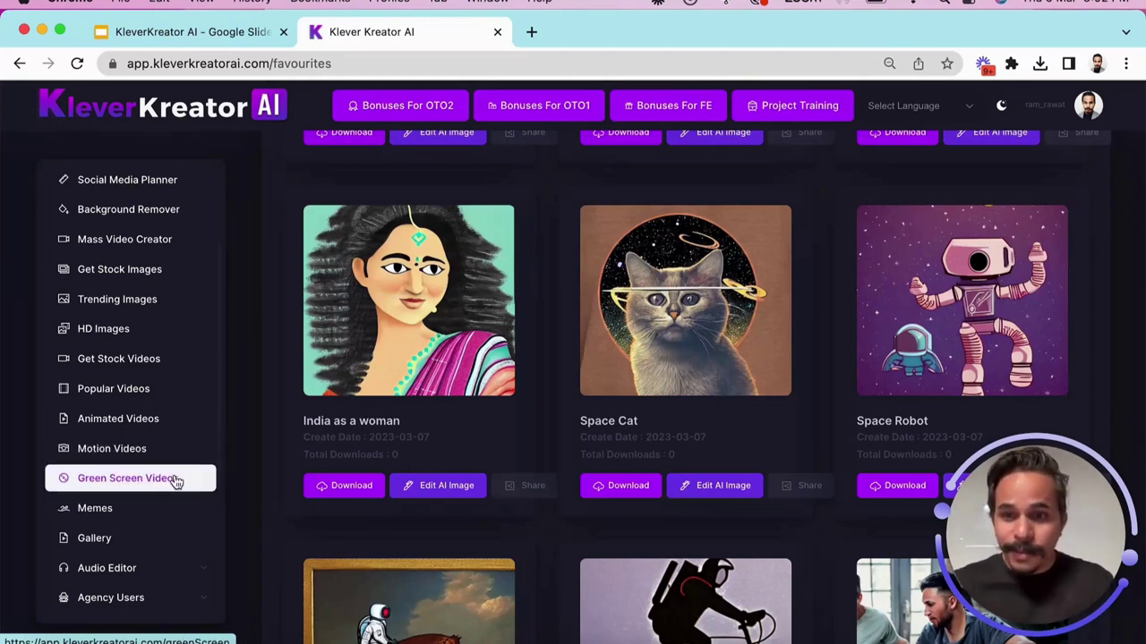
scroll(177, 481, "down", 3)
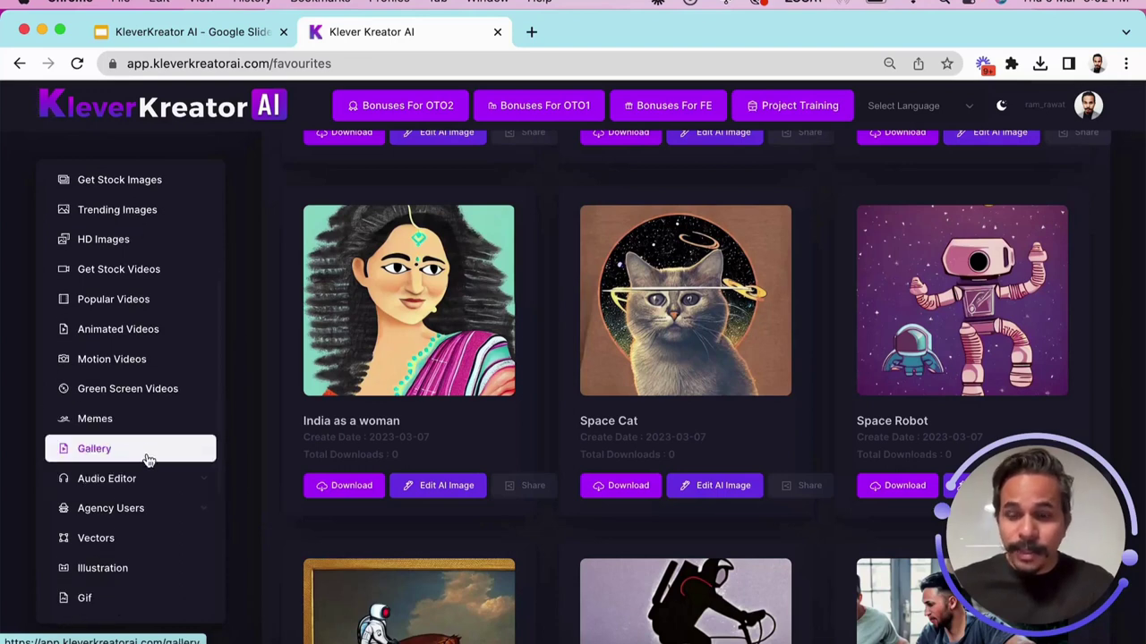
scroll(149, 461, "down", 1)
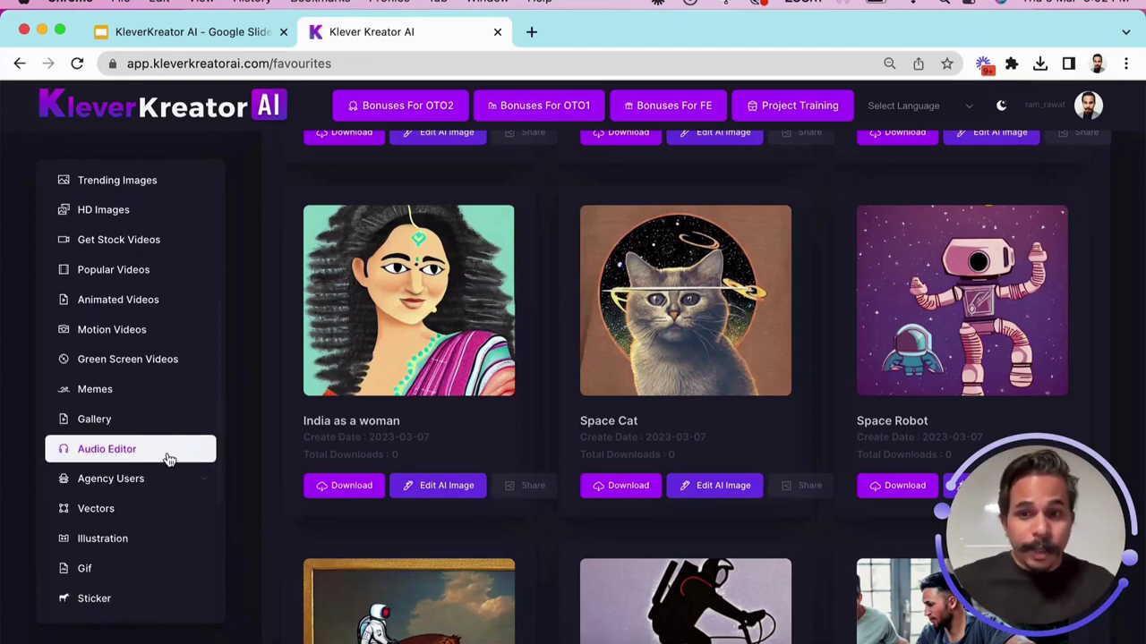
scroll(169, 458, "down", 2)
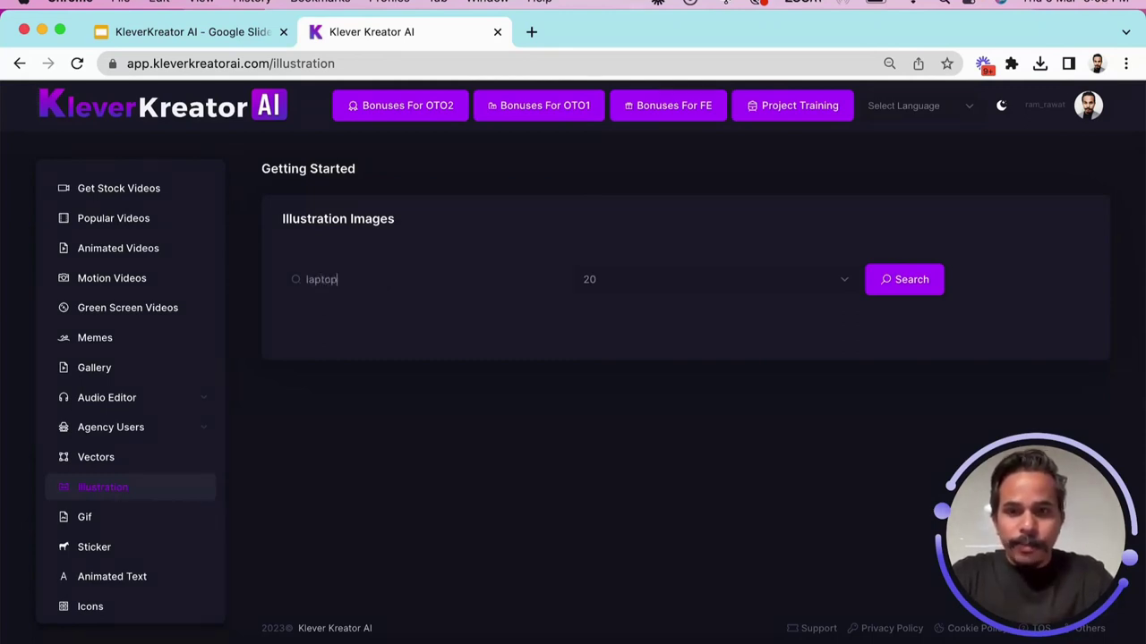
left_click(912, 283)
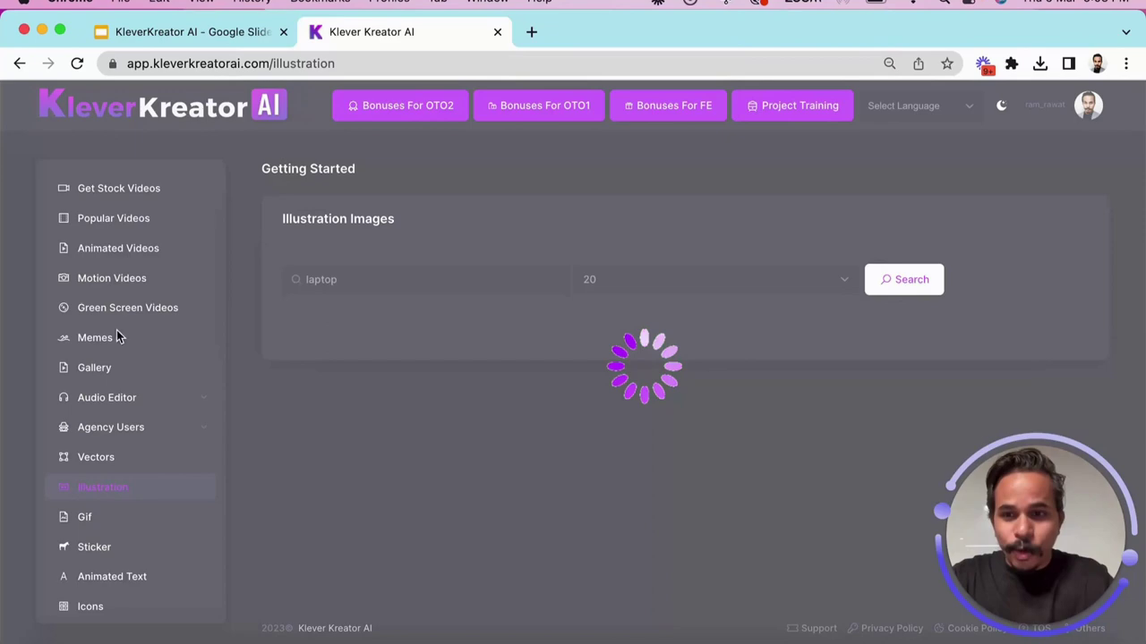
scroll(434, 250, "down", 5)
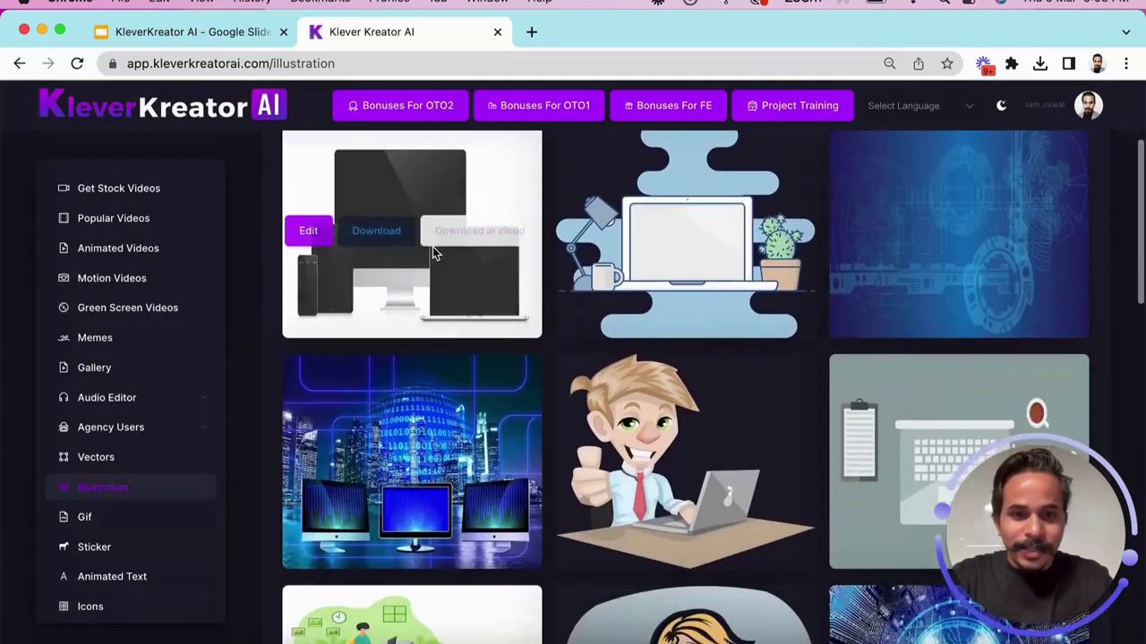
scroll(639, 517, "down", 4)
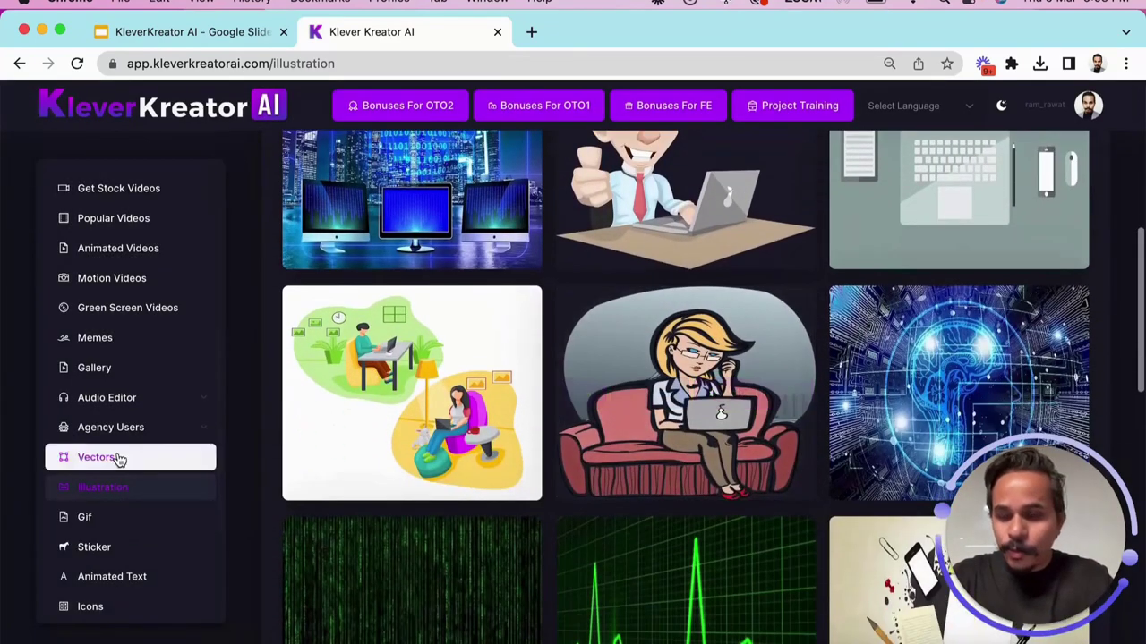
- Open the Gif section, search it for "money" and browse the resulting GIFs
scroll(409, 466, "up", 10)
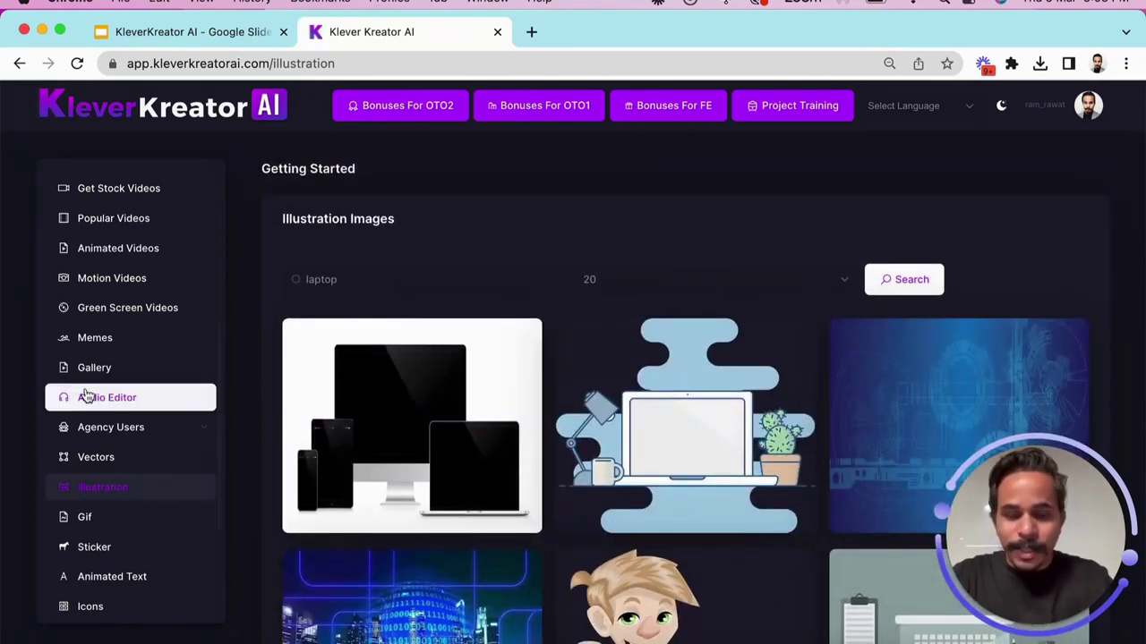
scroll(86, 396, "down", 3)
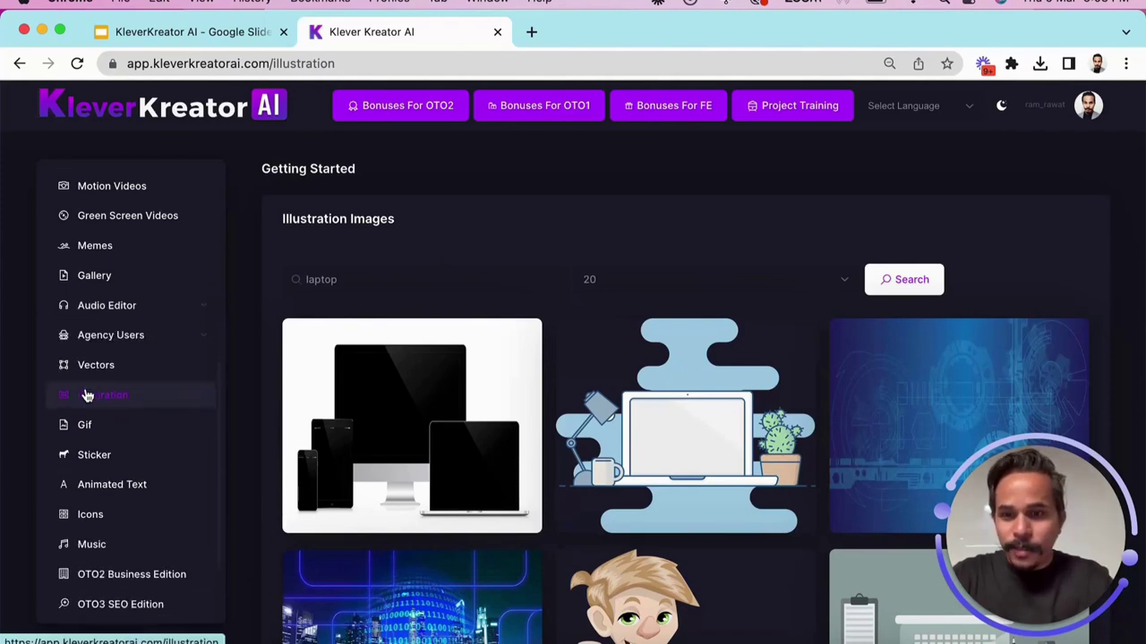
left_click(113, 425)
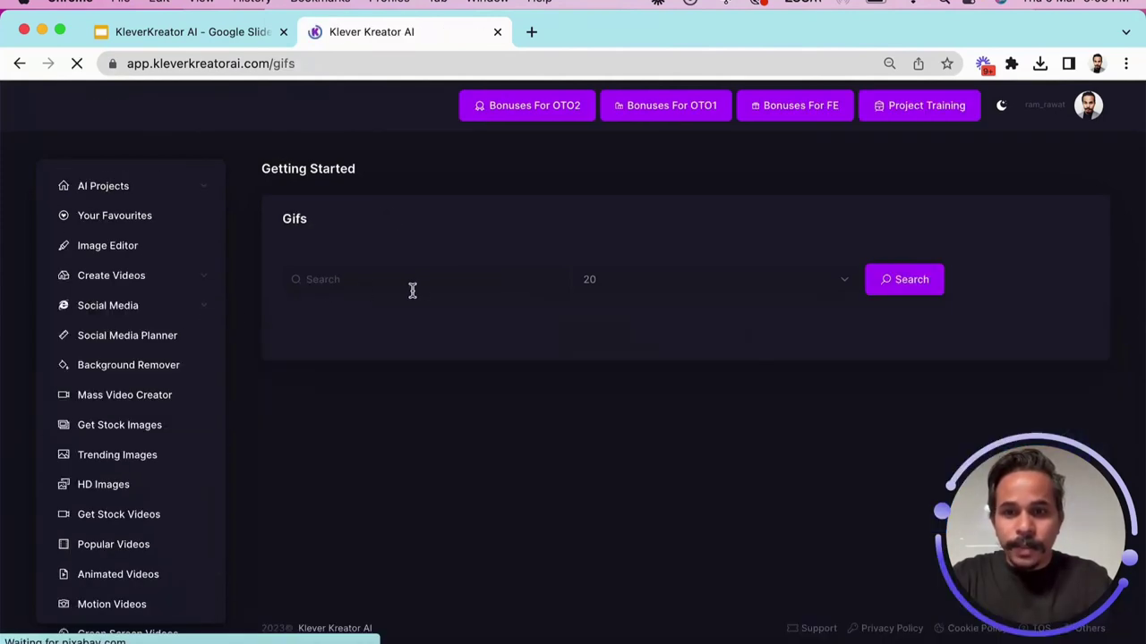
left_click(413, 287)
type("money")
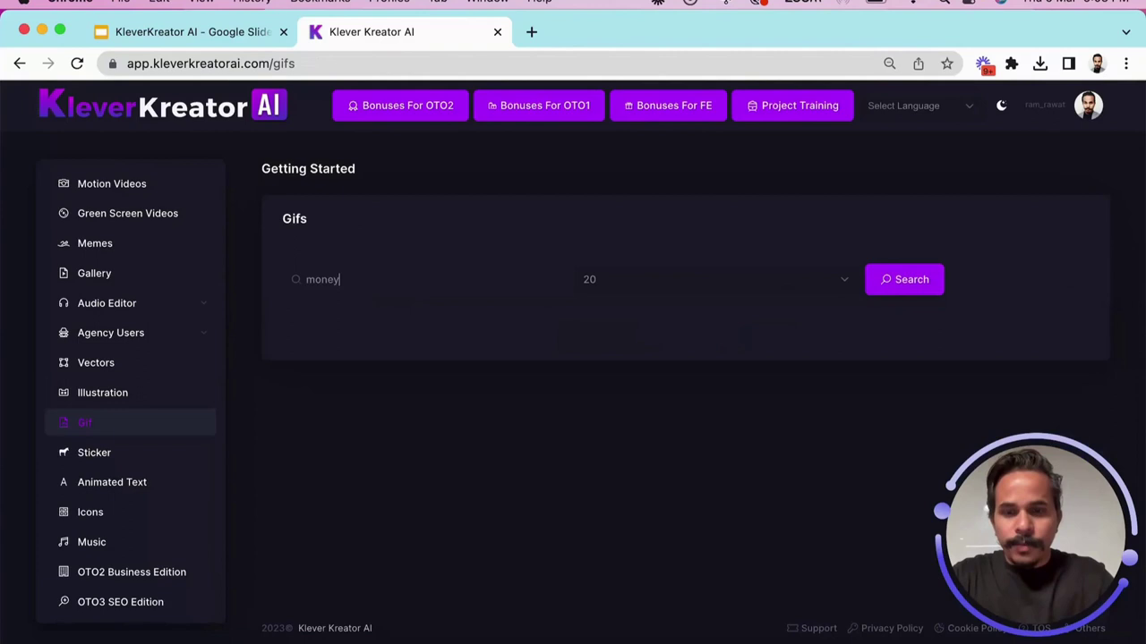
left_click(905, 279)
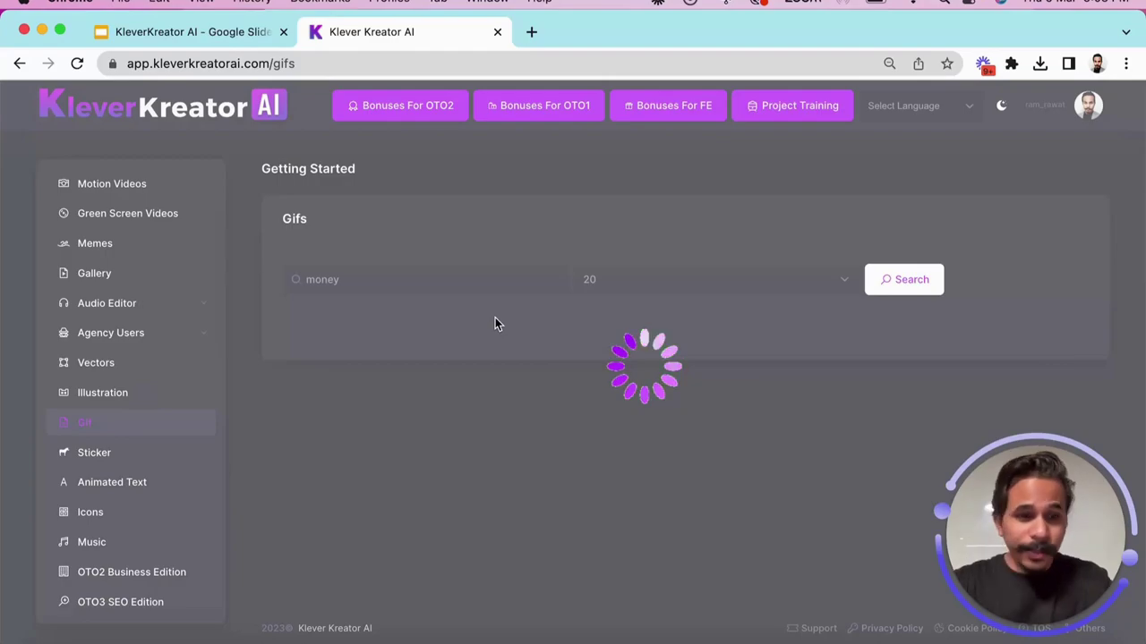
scroll(495, 324, "down", 1)
scroll(495, 324, "down", 5)
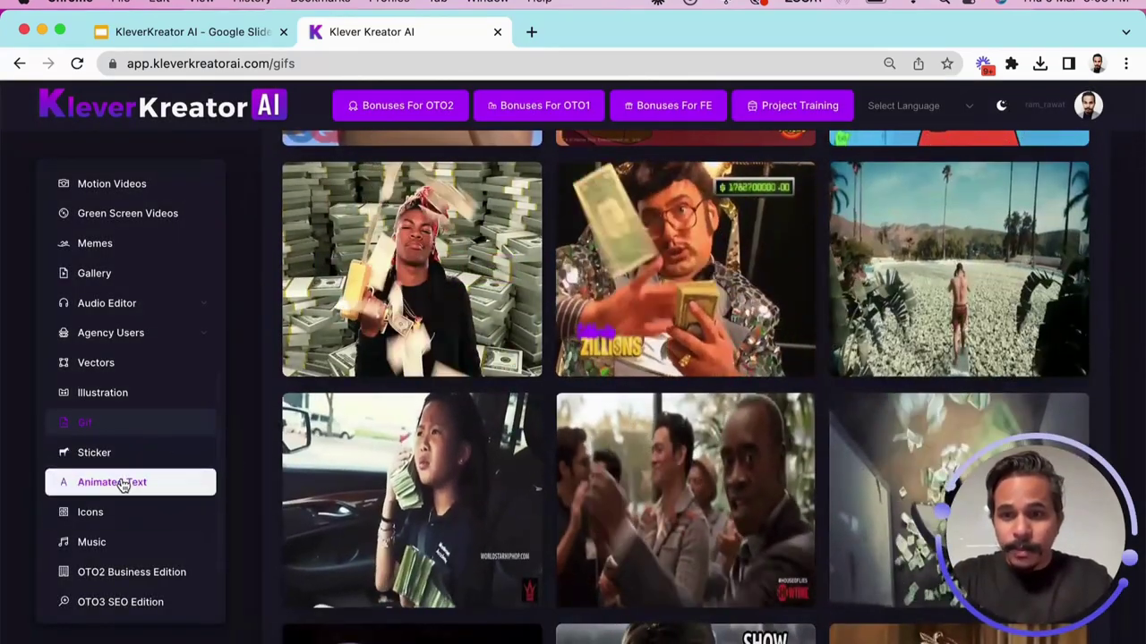
- Search the Animated Text section for "money" and look through the animated lettering styles
left_click(117, 483)
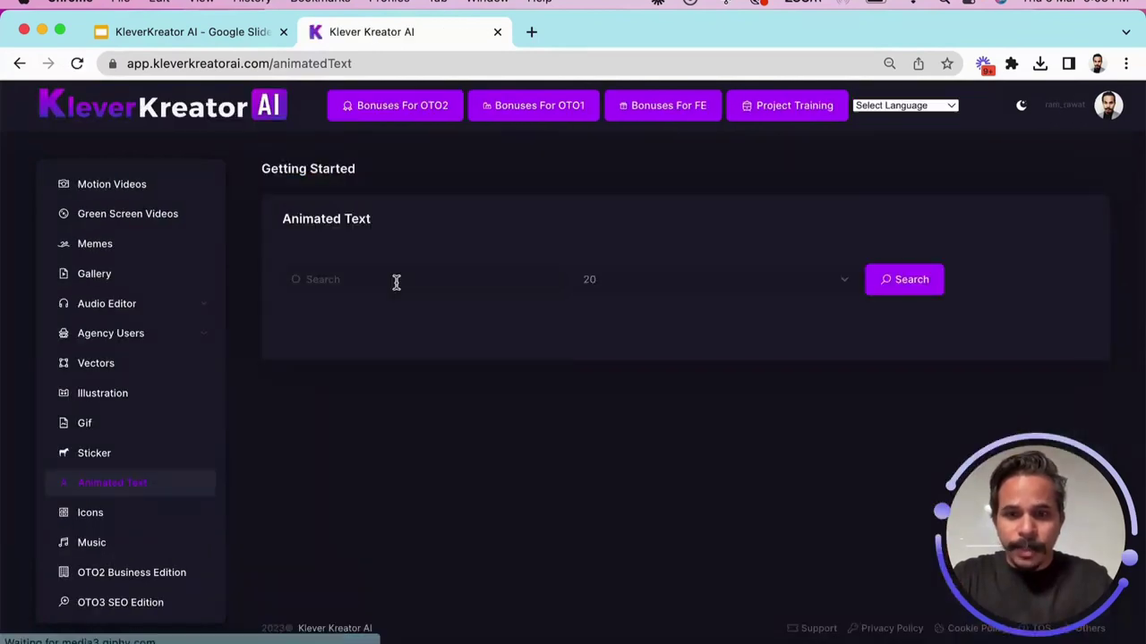
left_click(397, 279)
type("money")
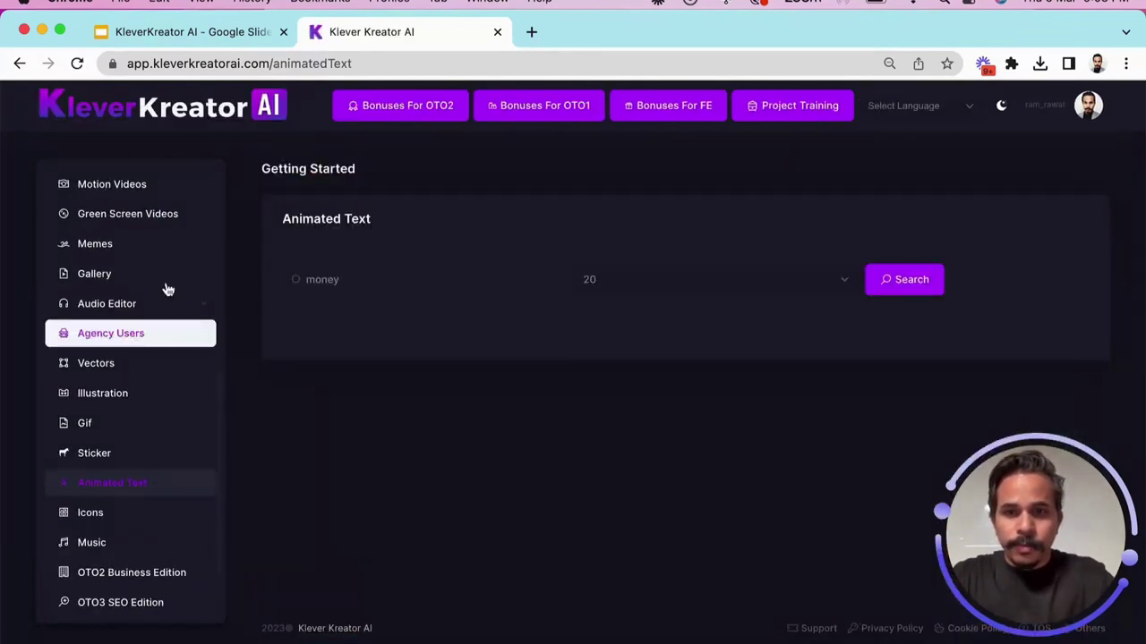
left_click(913, 279)
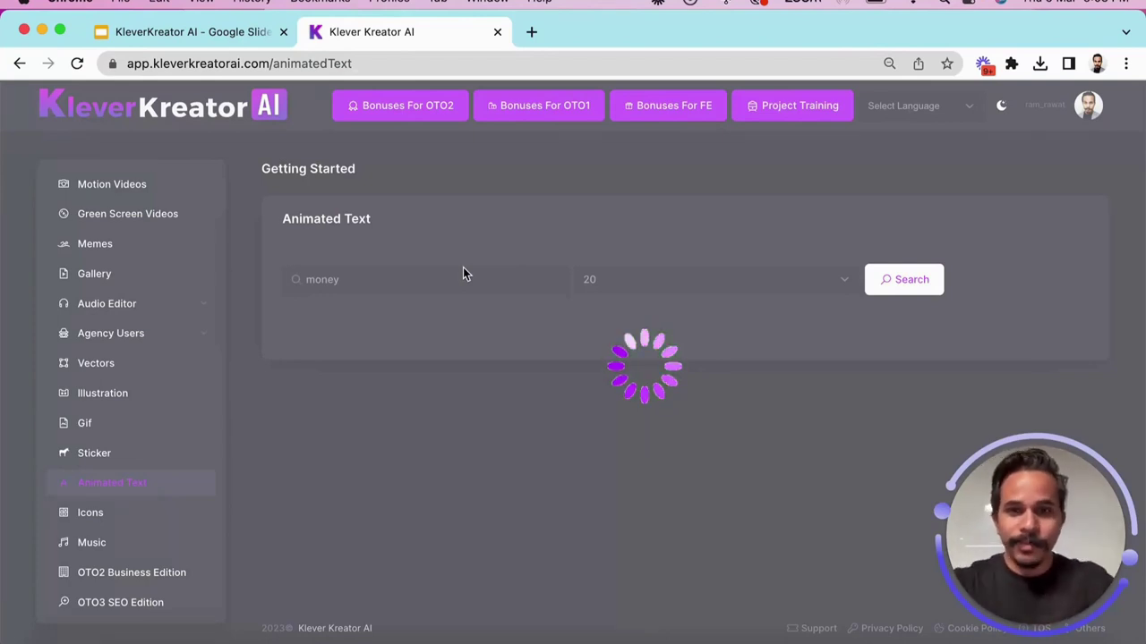
scroll(455, 255, "down", 2)
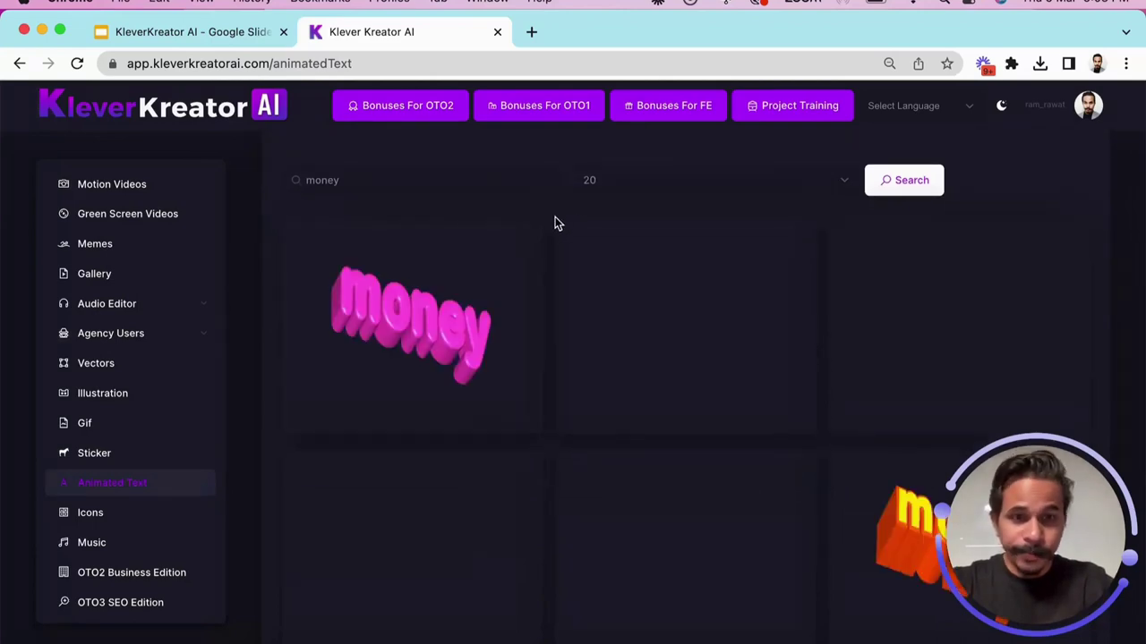
scroll(555, 222, "down", 4)
scroll(555, 224, "down", 3)
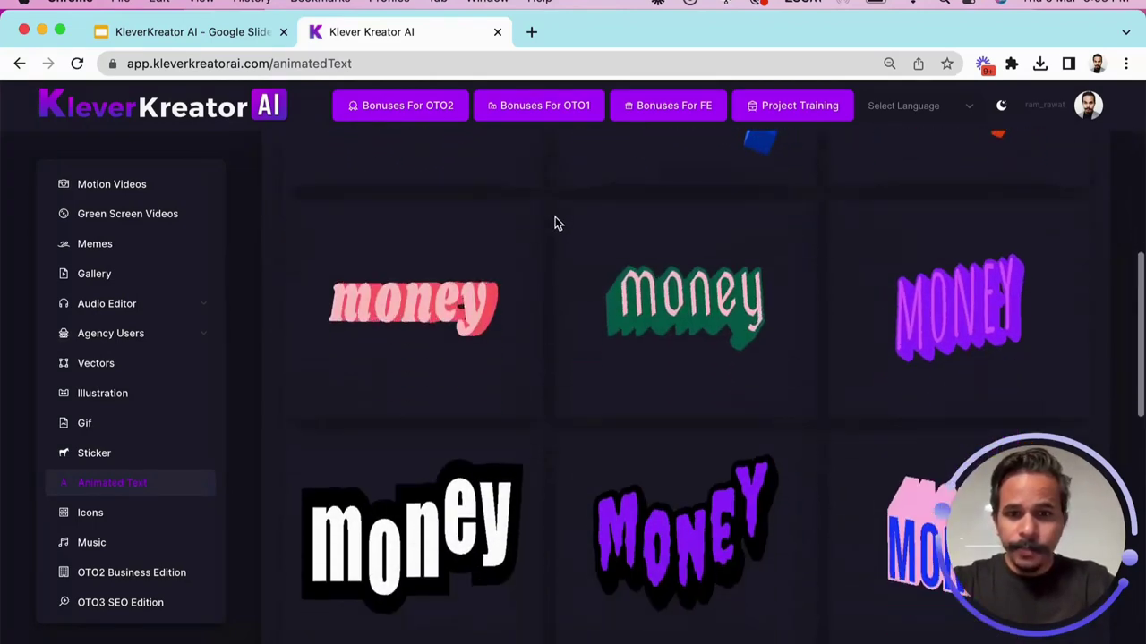
scroll(555, 223, "up", 7)
scroll(512, 273, "down", 3)
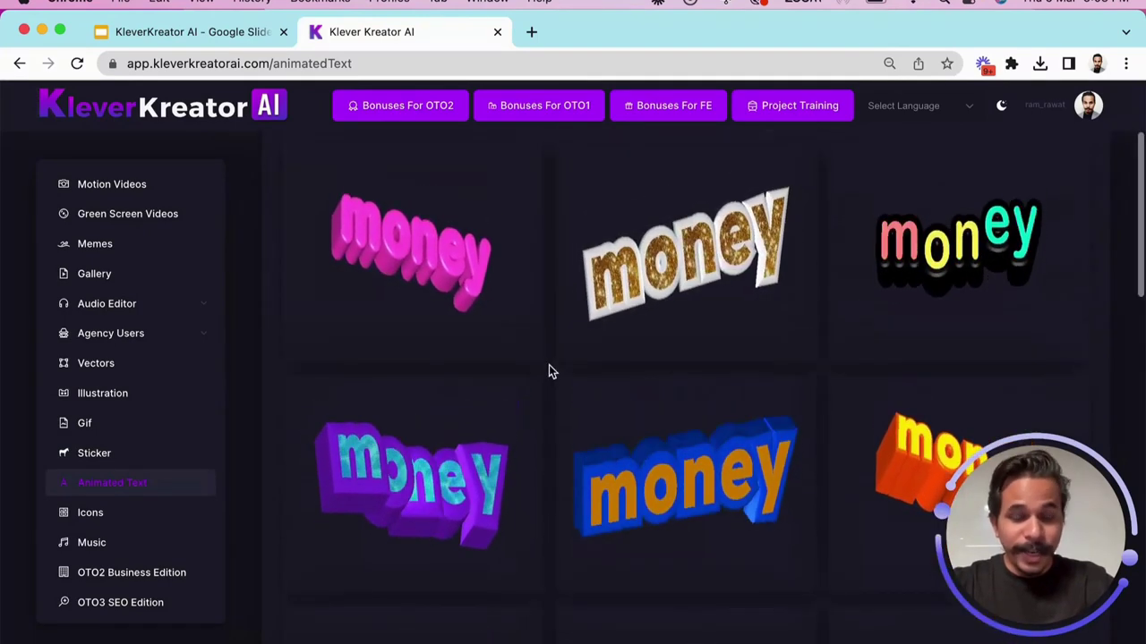
scroll(548, 367, "up", 3)
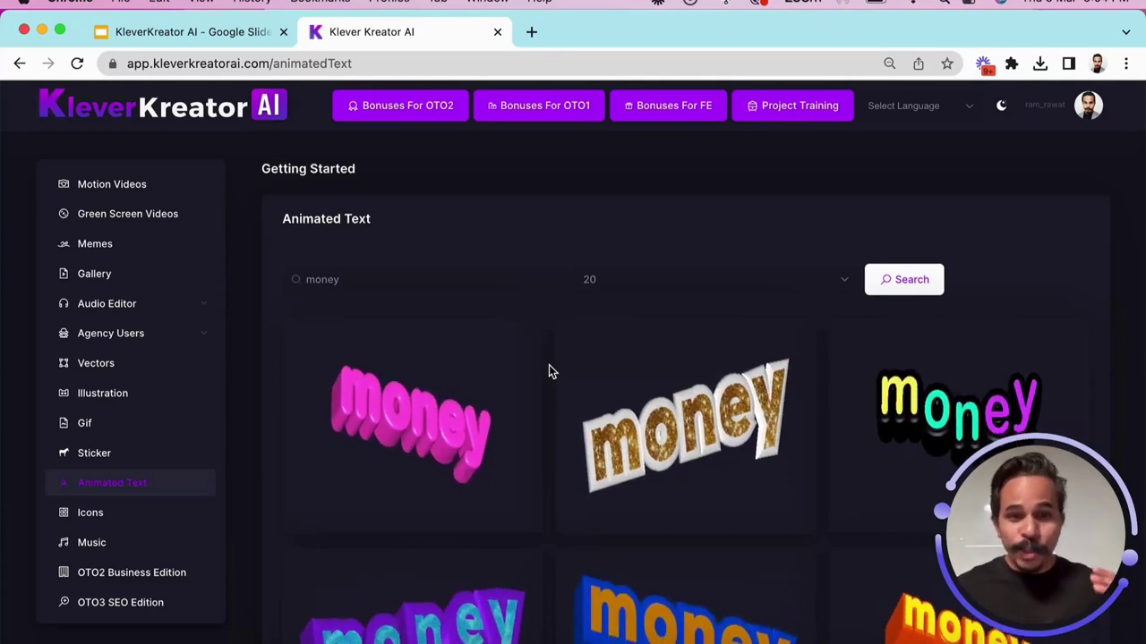
- Return to the favourites and view the saved AI images, including the space robots and the angry ape
mouse_move(296, 359)
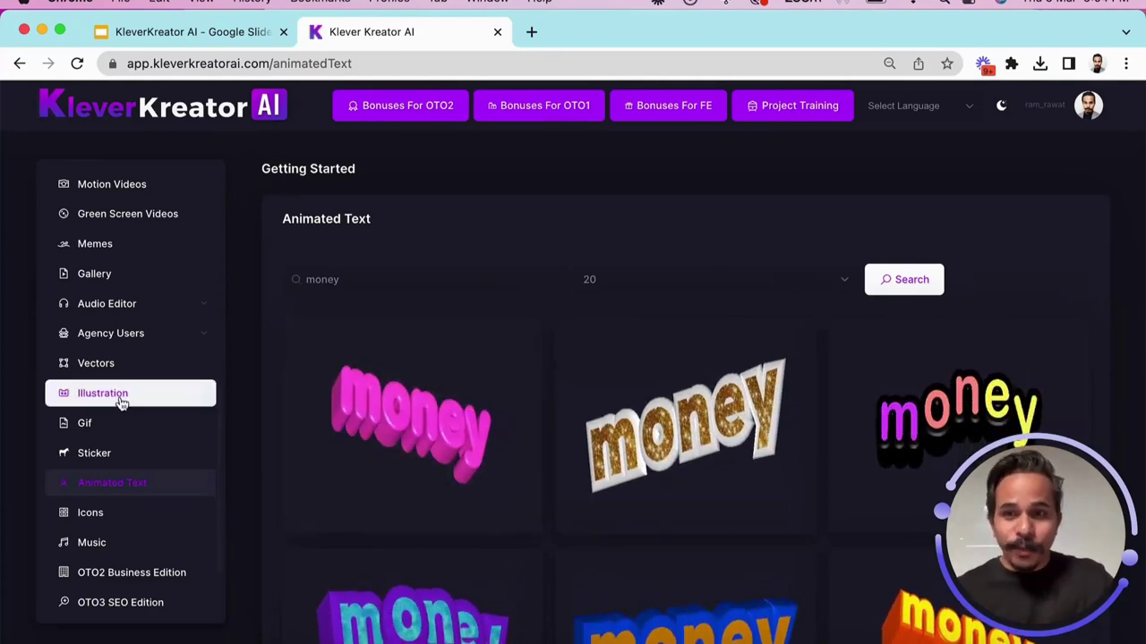
scroll(117, 396, "up", 5)
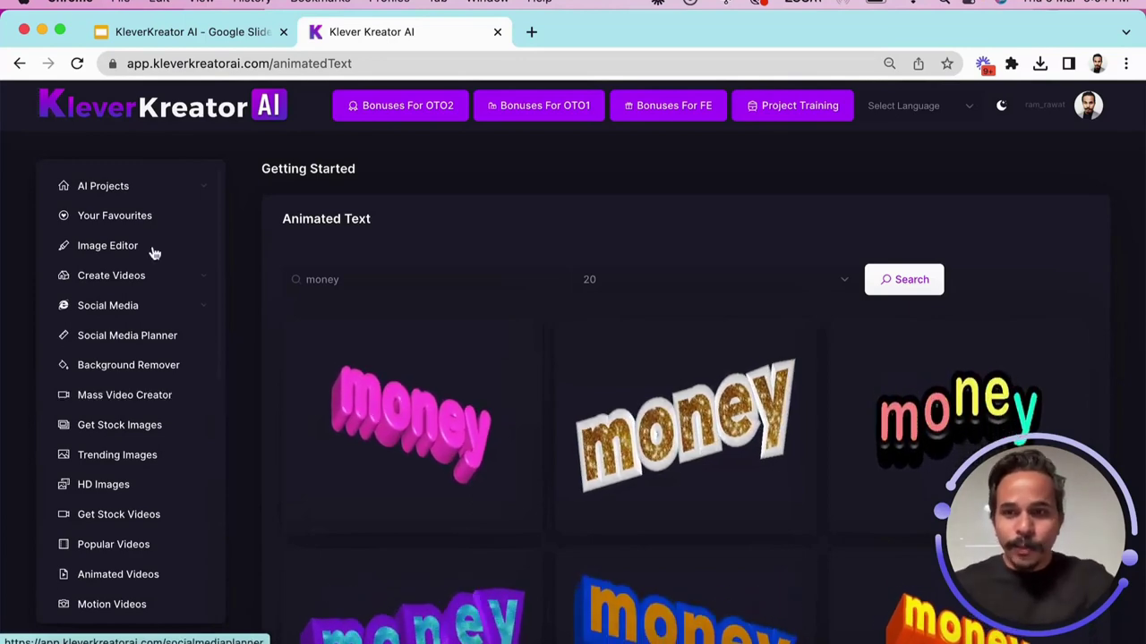
left_click(141, 220)
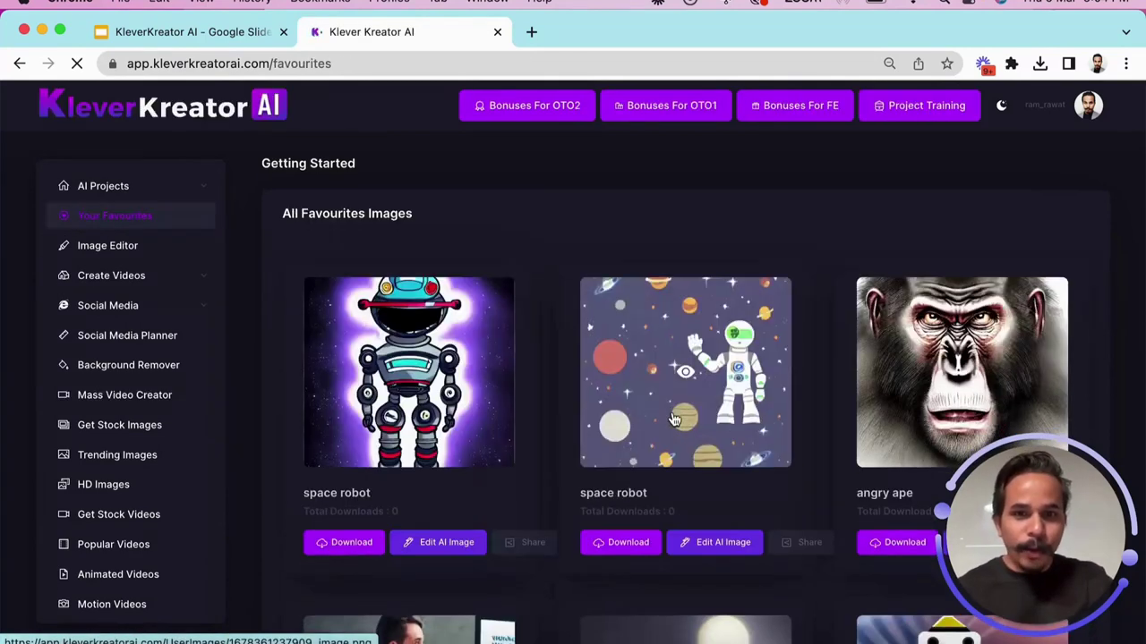
scroll(674, 419, "down", 1)
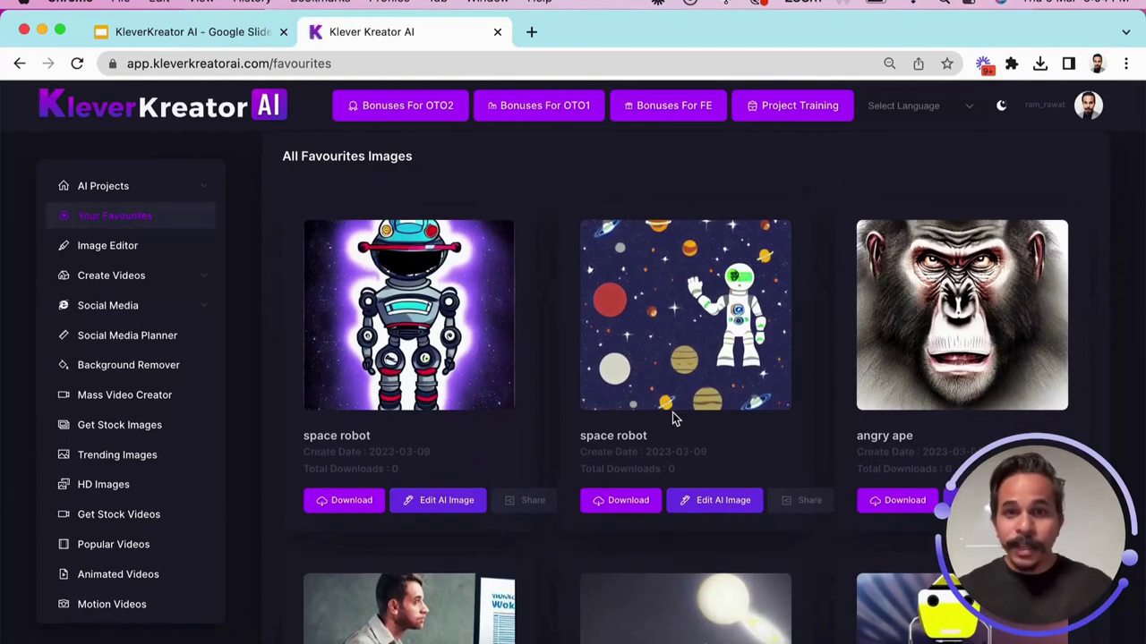